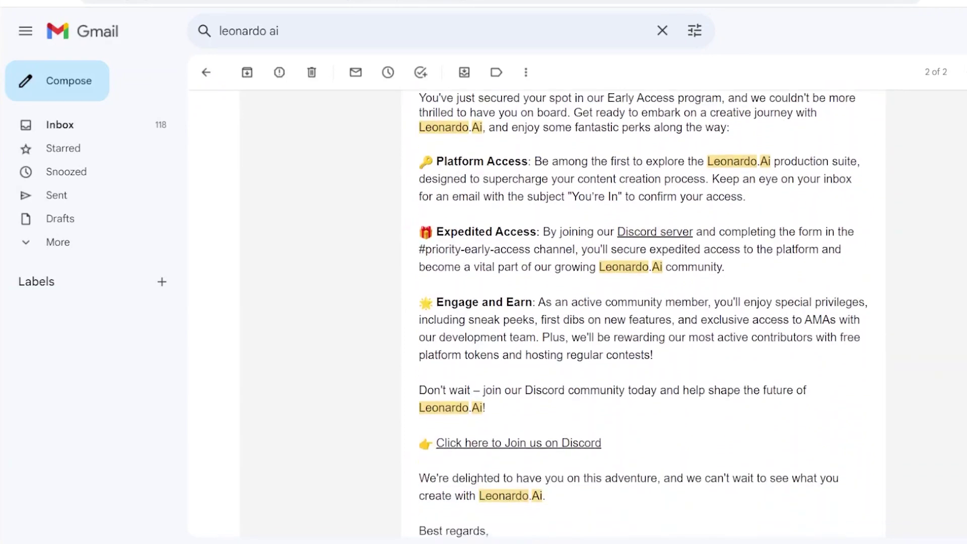
scroll(643, 312, down, 4)
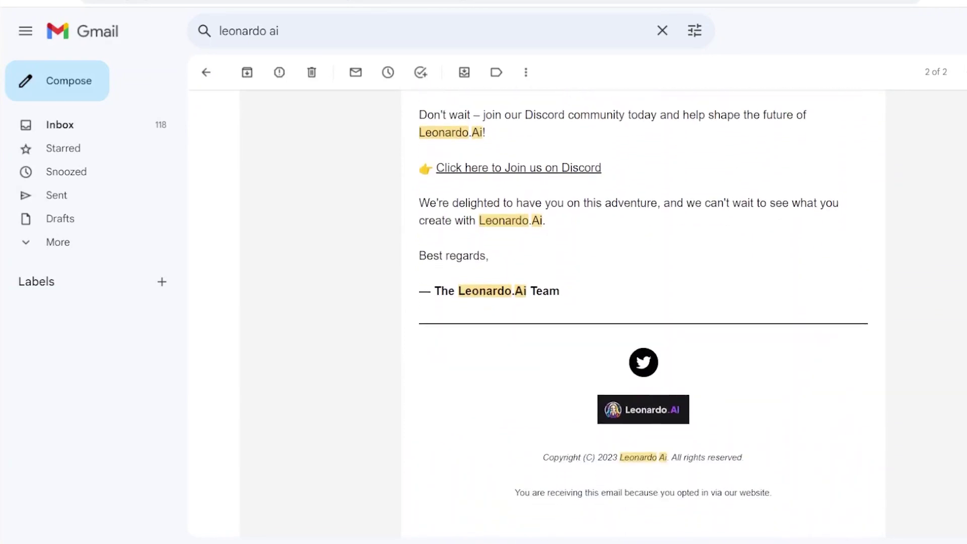
Scroll through the Leonardo.Ai welcome email to find the Discord invitation
scroll(668, 315, up, 5)
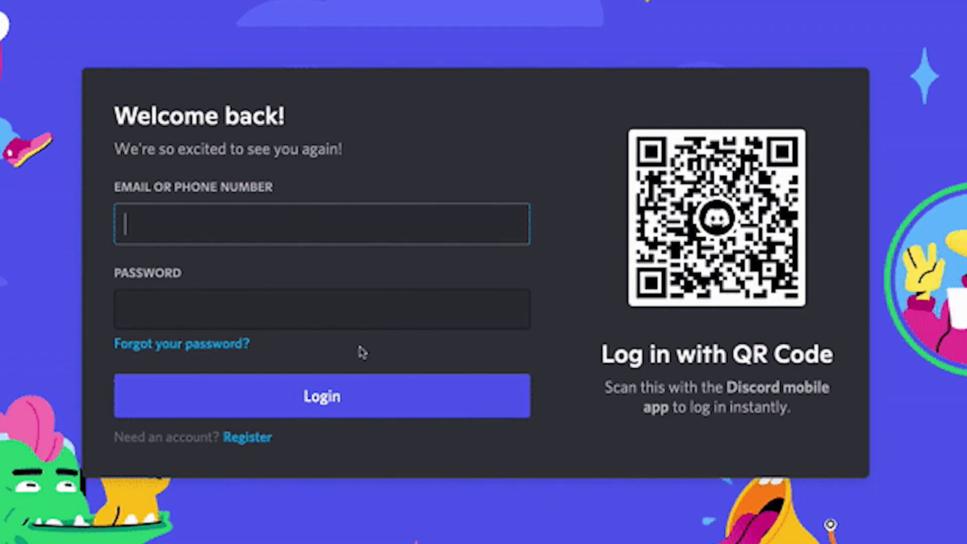
Sign in to Discord and read the English getting-started guide in #getting-started
click(259, 441)
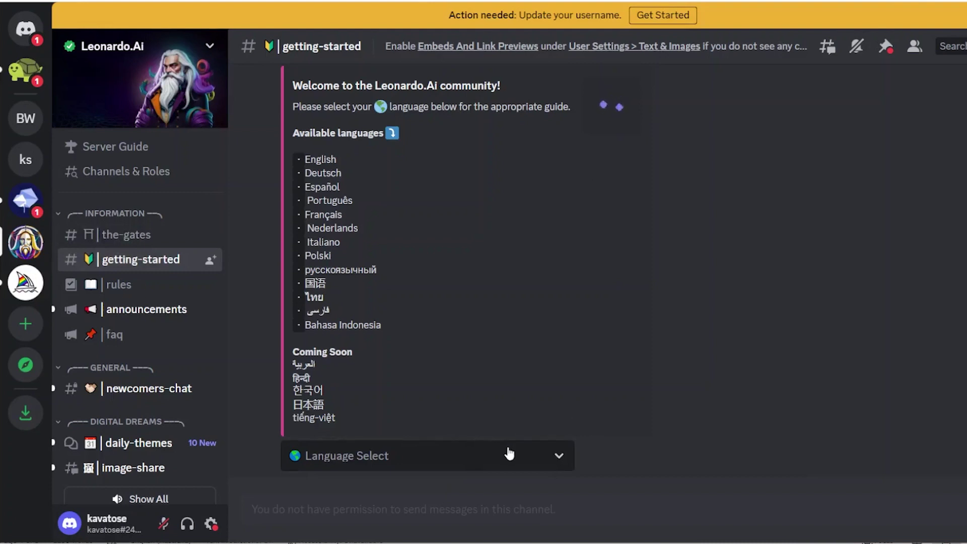
click(510, 454)
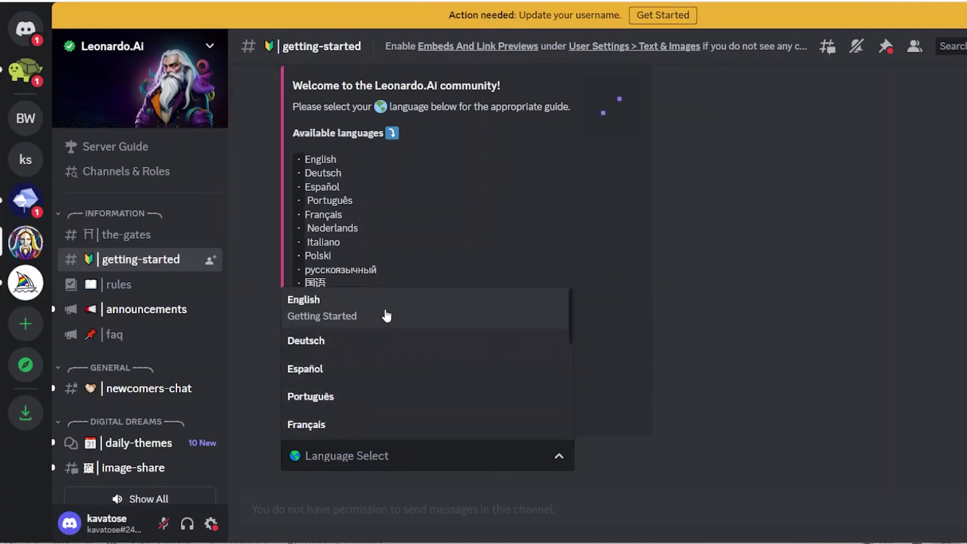
click(406, 306)
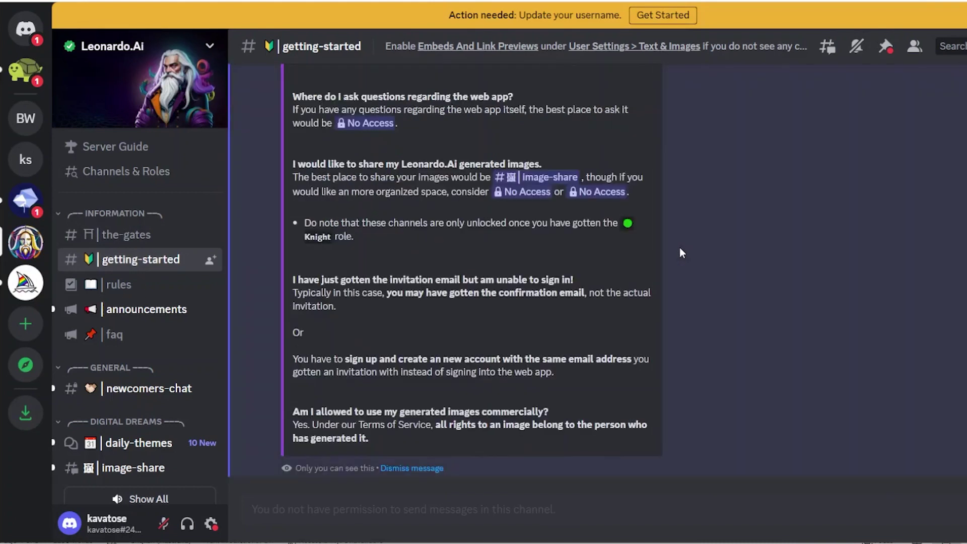
scroll(680, 246, up, 6)
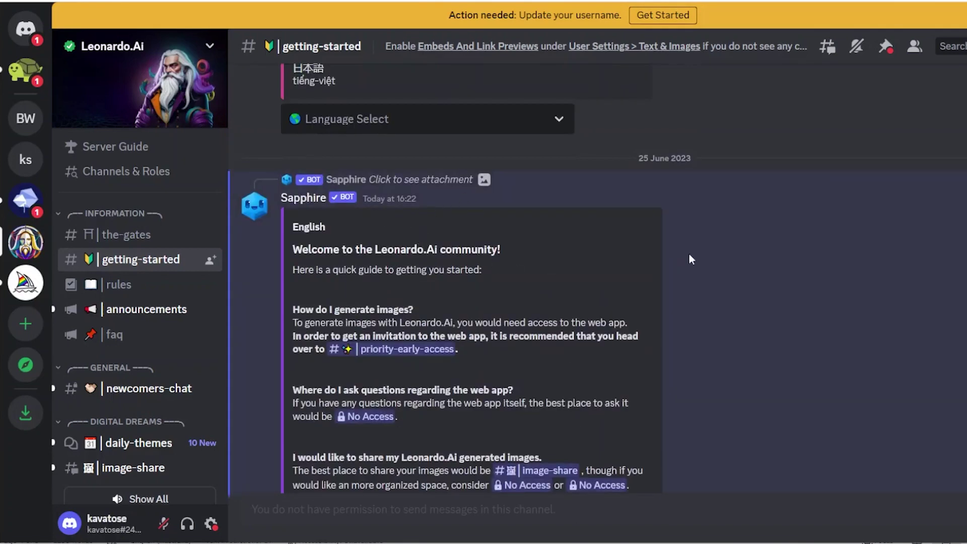
scroll(689, 258, down, 5)
scroll(684, 256, down, 2)
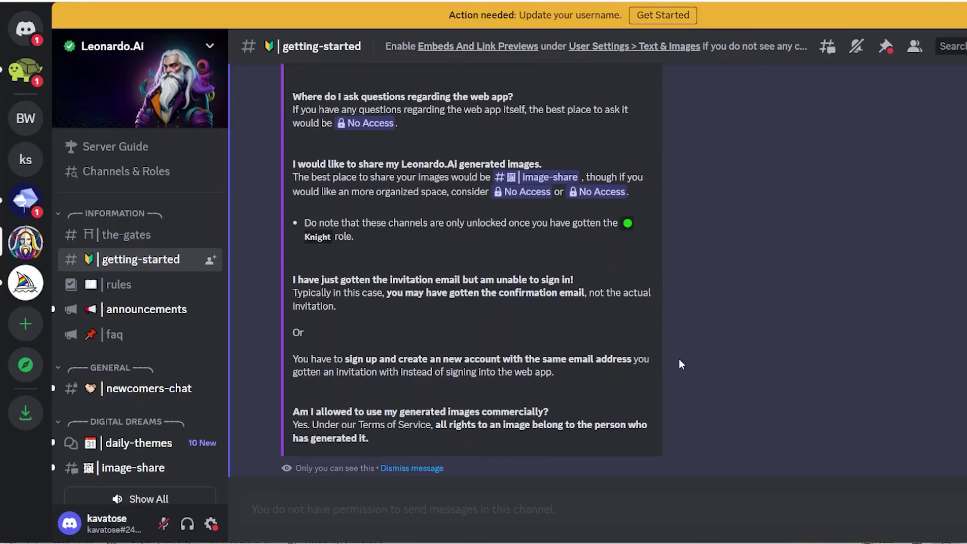
scroll(682, 352, up, 3)
scroll(682, 352, down, 3)
scroll(682, 352, up, 3)
Jump to the #priority-early-access channel and scroll to its whitelist form link
click(403, 203)
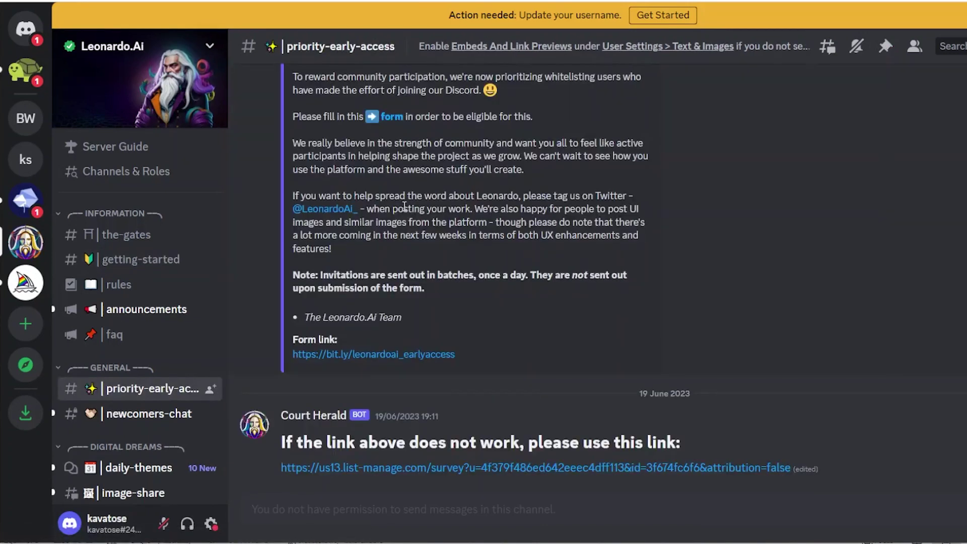
scroll(548, 211, up, 3)
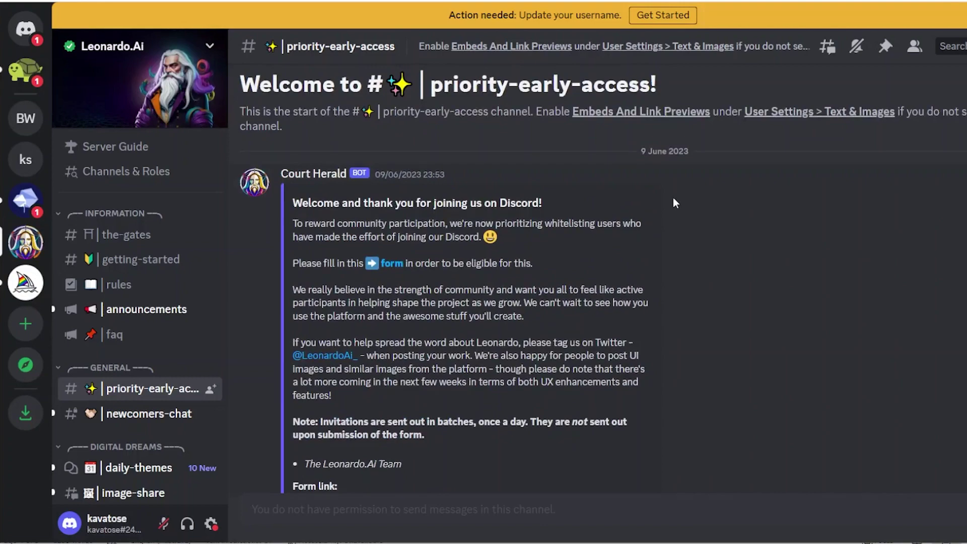
scroll(675, 199, down, 2)
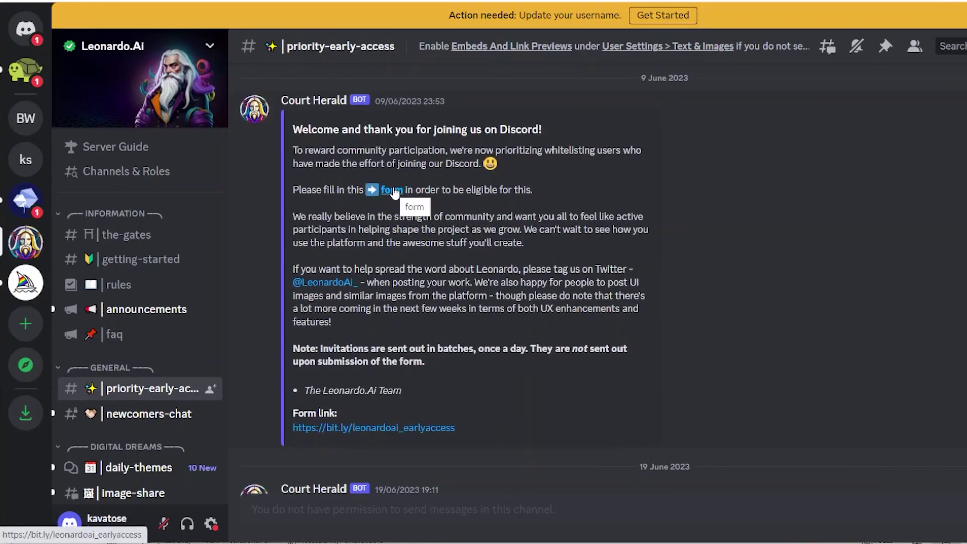
Open the whitelist application form in Mailchimp, leaving Discord
click(394, 192)
click(657, 350)
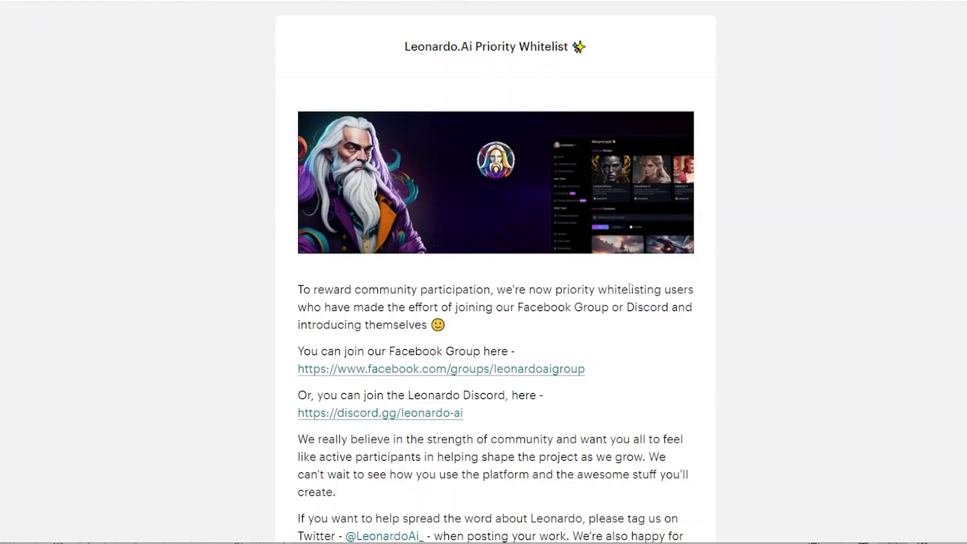
scroll(720, 208, down, 10)
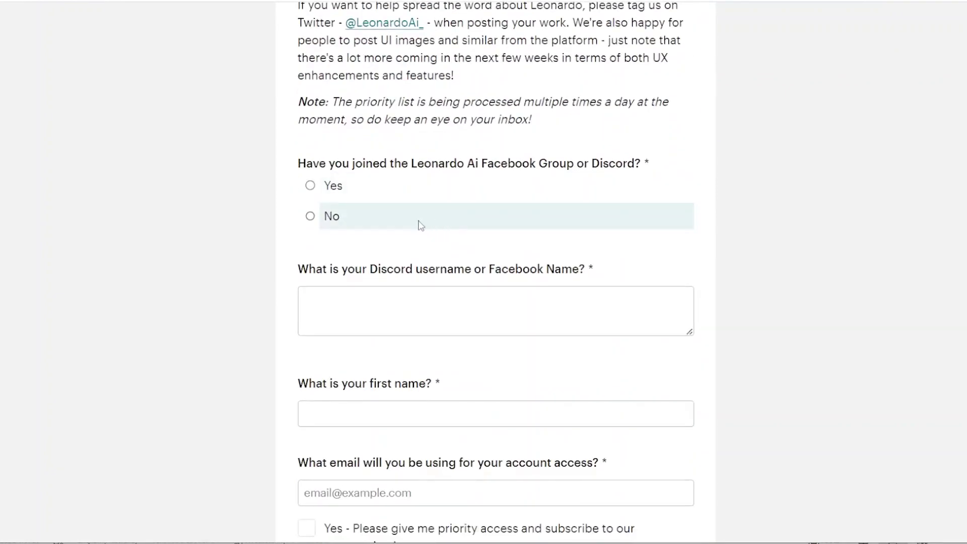
scroll(422, 225, down, 3)
Enter the Discord username, first name and account-access e-mail in the form
click(414, 177)
text(kavatose)
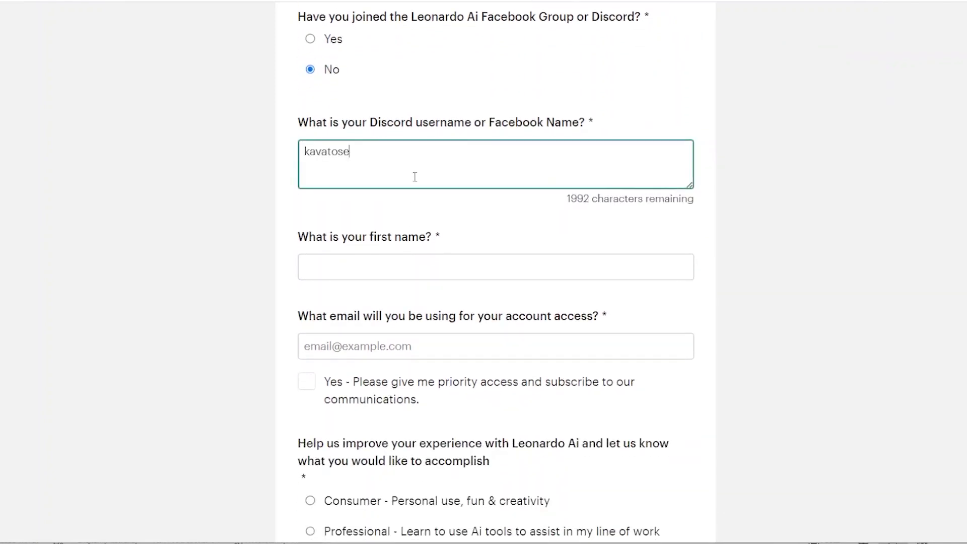
click(390, 272)
text(Peter)
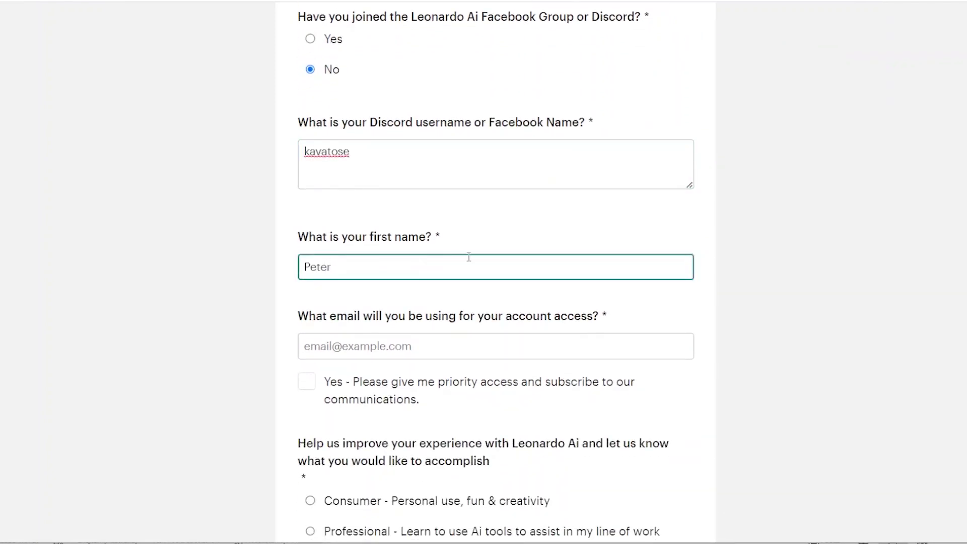
scroll(479, 264, down, 2)
click(492, 274)
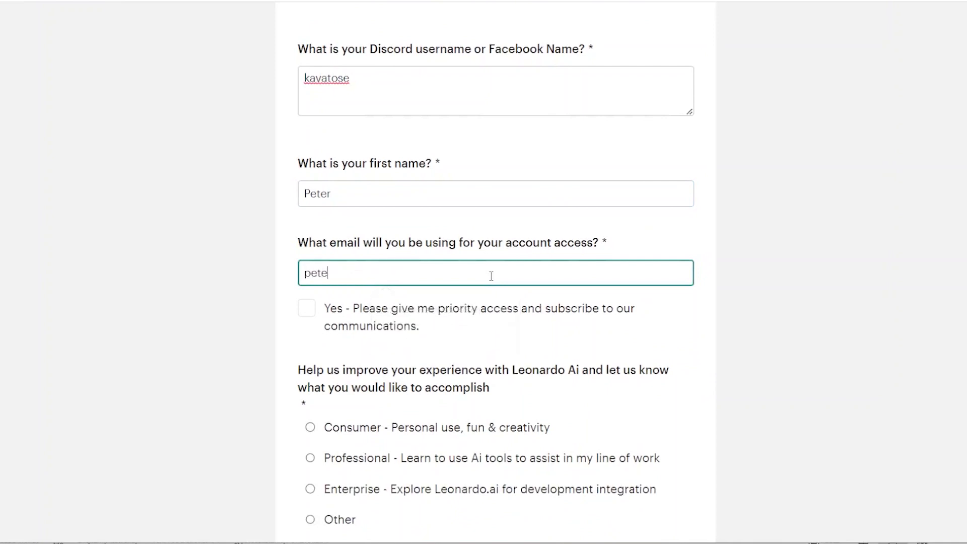
Choose Consumer as the intended use and submit the whitelist application
scroll(492, 276, down, 4)
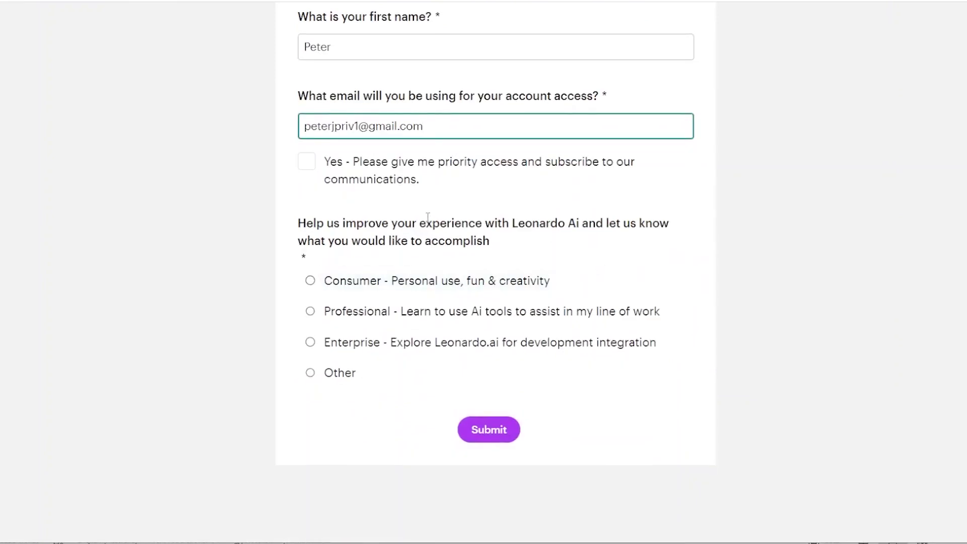
scroll(375, 205, down, 2)
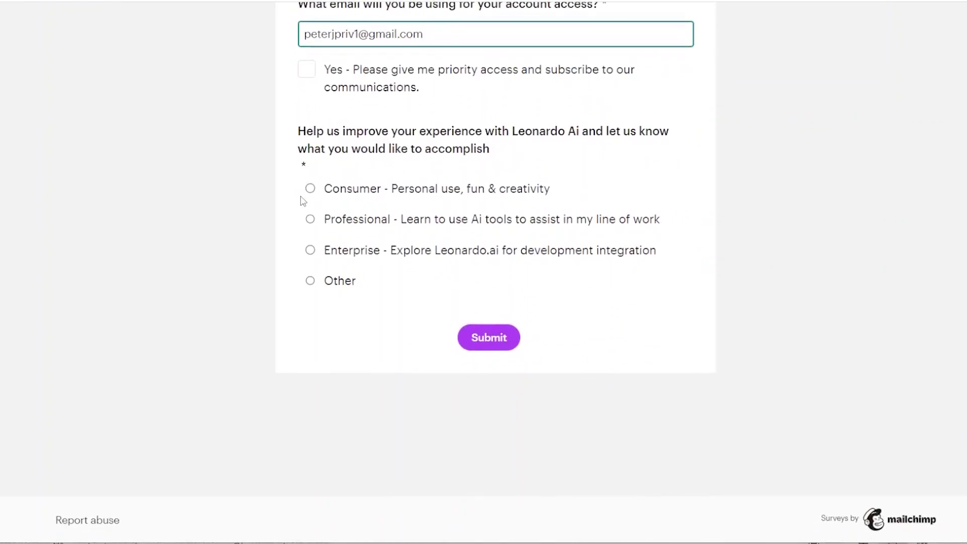
click(311, 281)
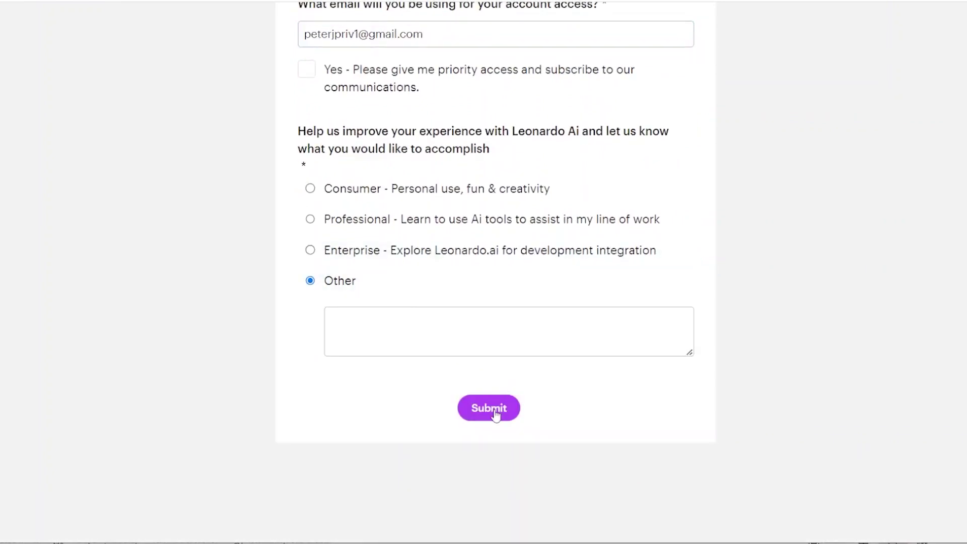
click(311, 188)
click(493, 344)
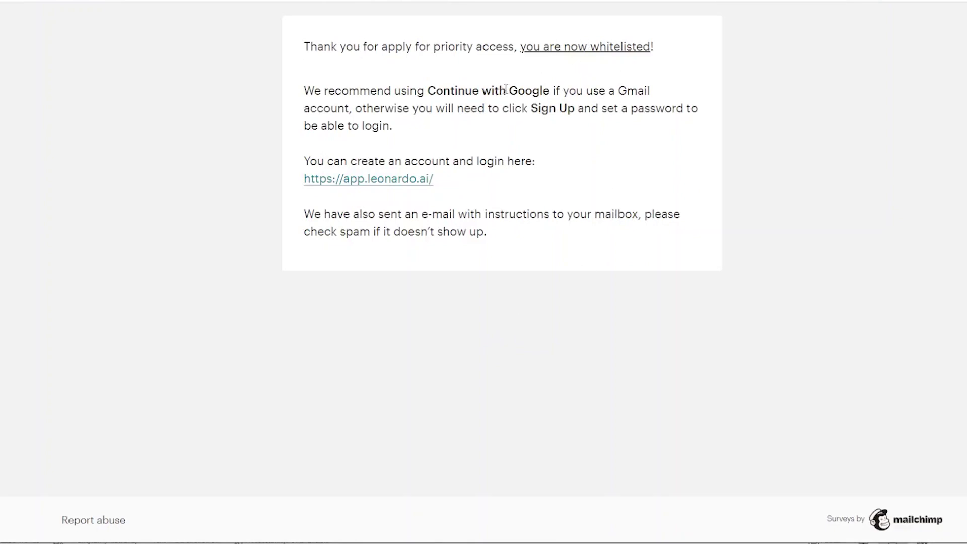
Open the Leonardo.Ai app and sign in with a Google account
click(399, 187)
click(505, 309)
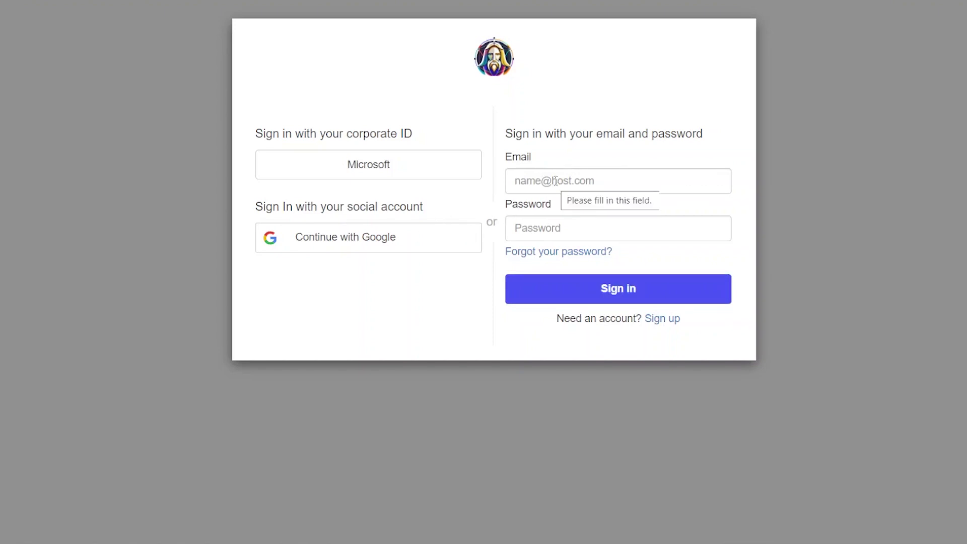
click(618, 185)
click(416, 237)
click(454, 325)
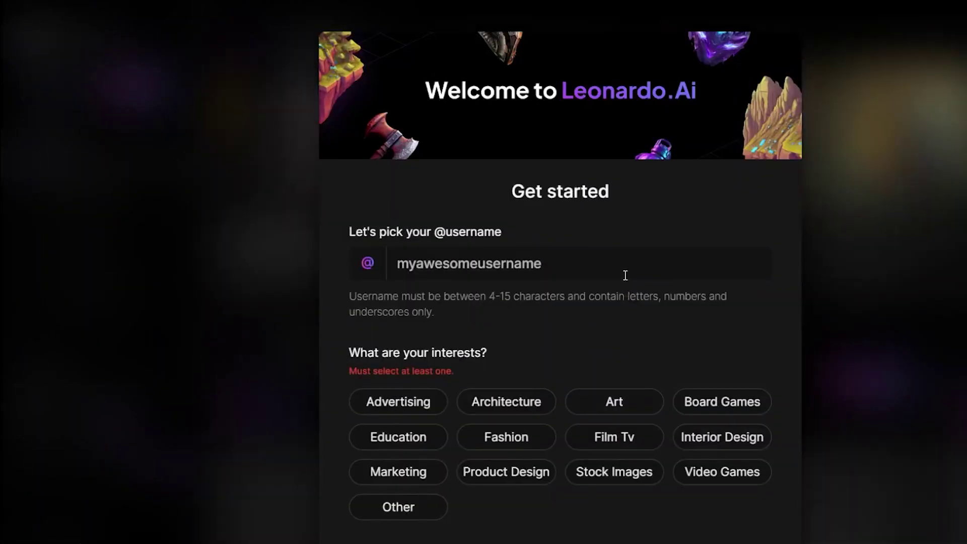
Complete onboarding with a username, the Art interest and the Enthusiast role
click(626, 275)
text(kavatose)
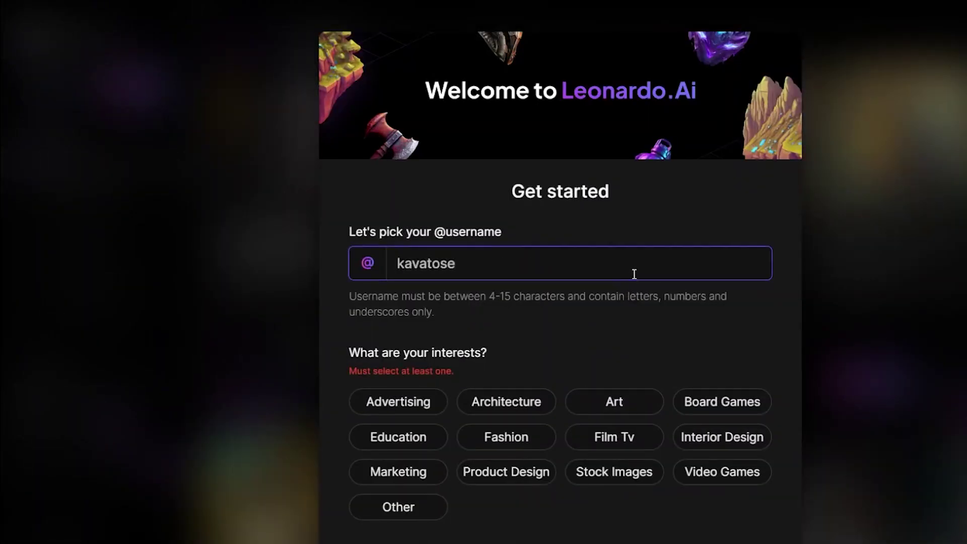
scroll(605, 272, down, 3)
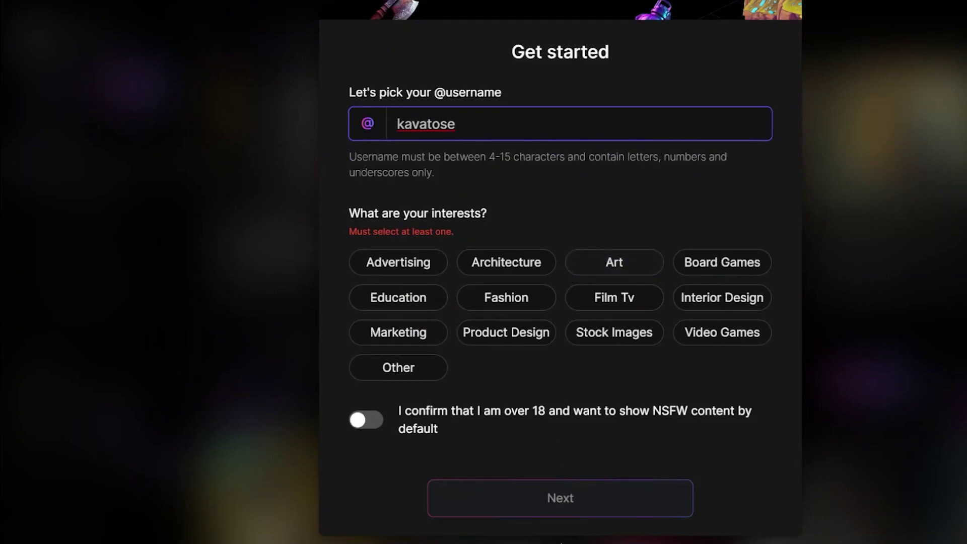
click(626, 261)
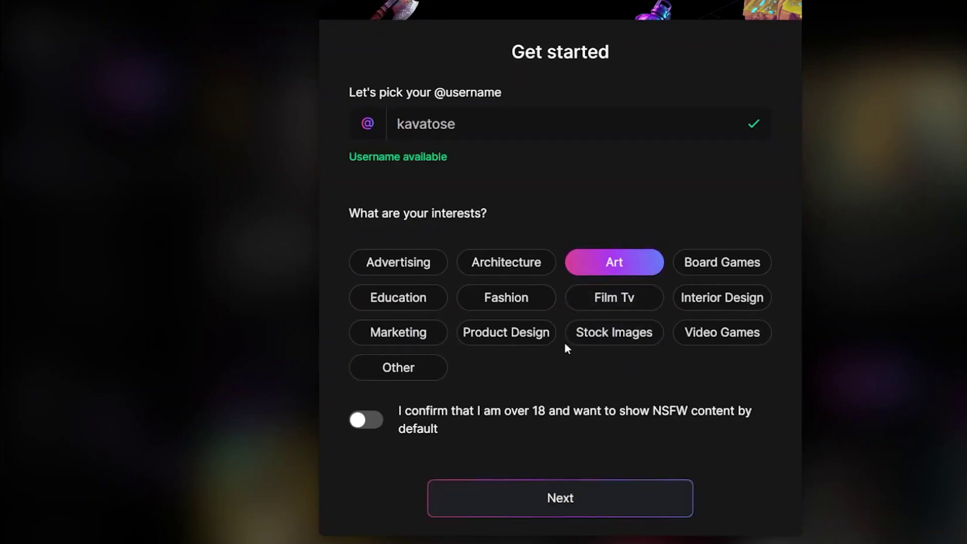
click(555, 509)
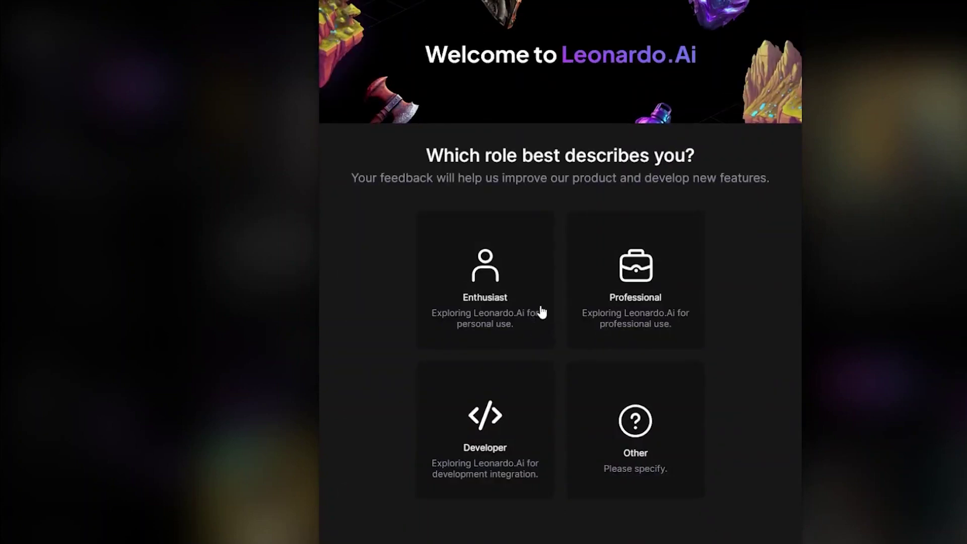
click(520, 289)
scroll(553, 372, down, 2)
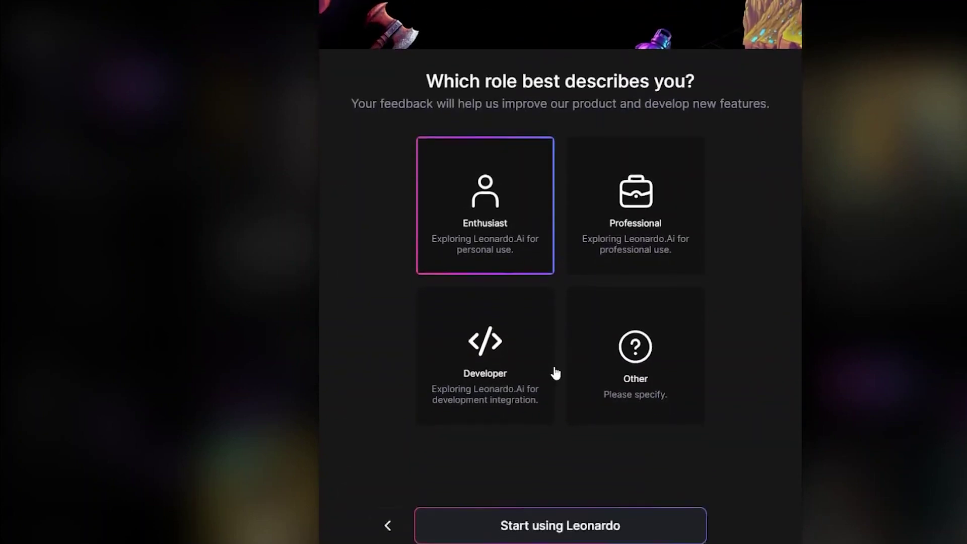
click(580, 499)
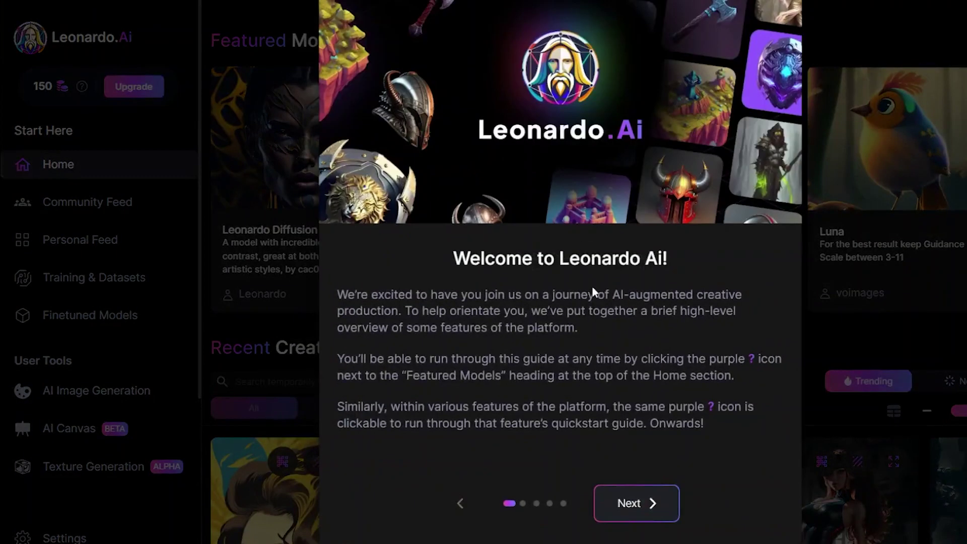
Page through and close the Platform Overview guide, then browse the Recent Creations gallery
click(650, 501)
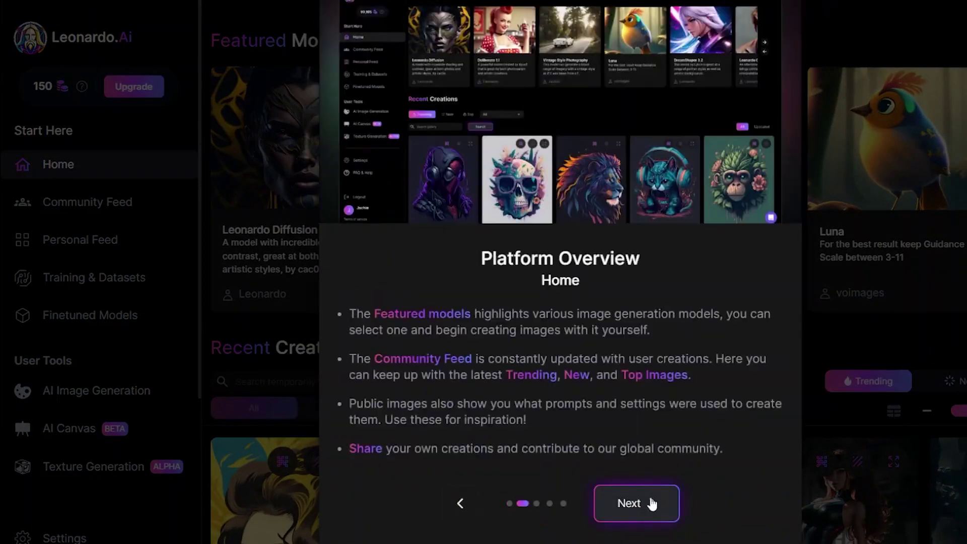
click(650, 501)
click(650, 501)
click(651, 502)
click(653, 504)
scroll(562, 341, down, 6)
scroll(626, 216, down, 20)
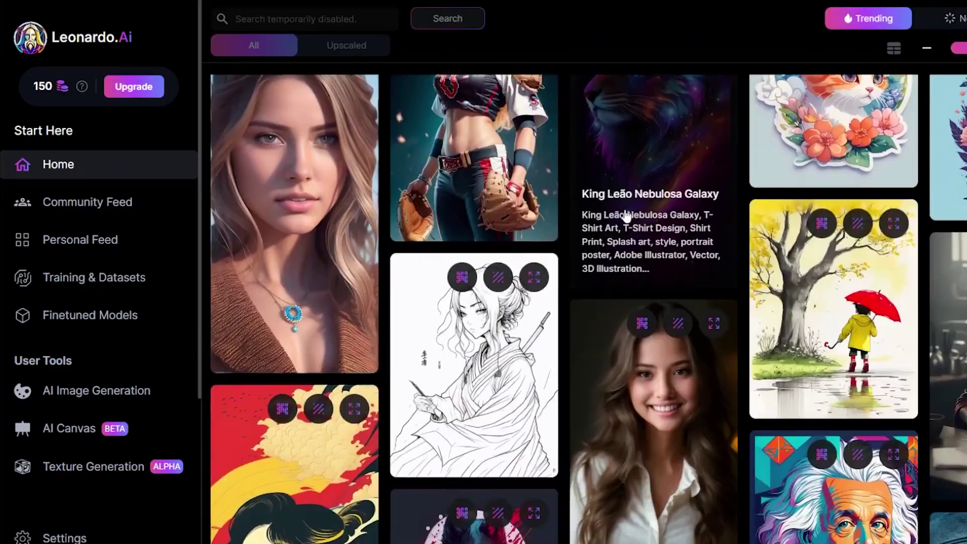
scroll(626, 215, down, 20)
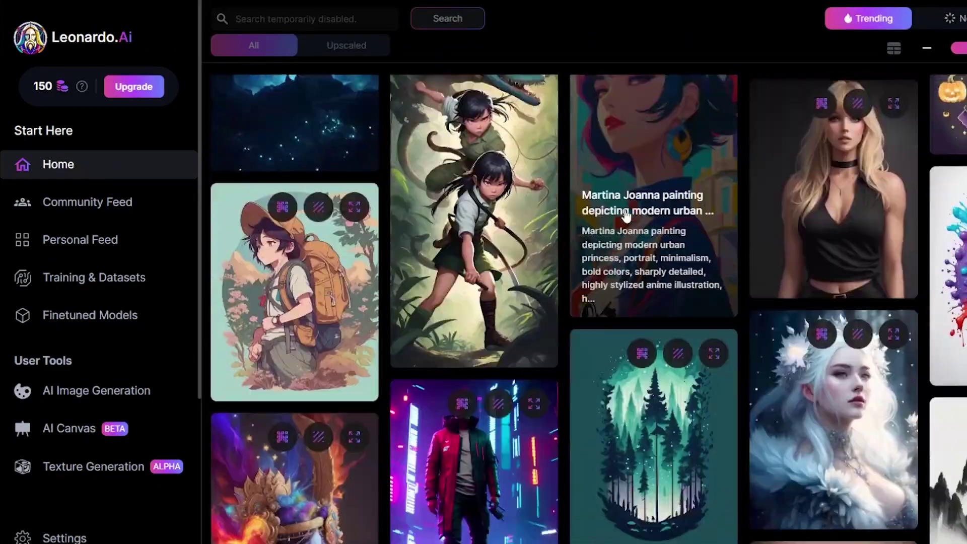
scroll(75, 242, down, 3)
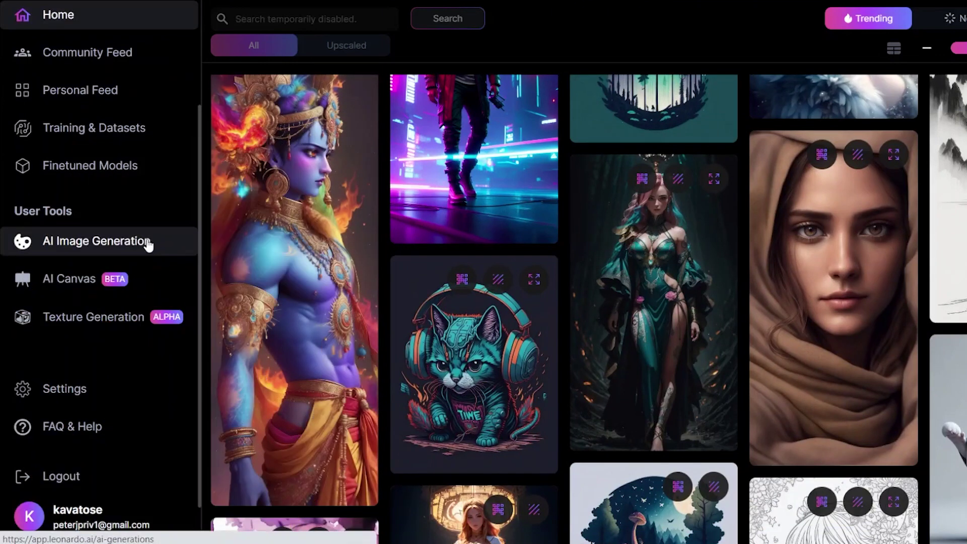
Open AI Image Generation and page through its intro tour until it closes
click(150, 244)
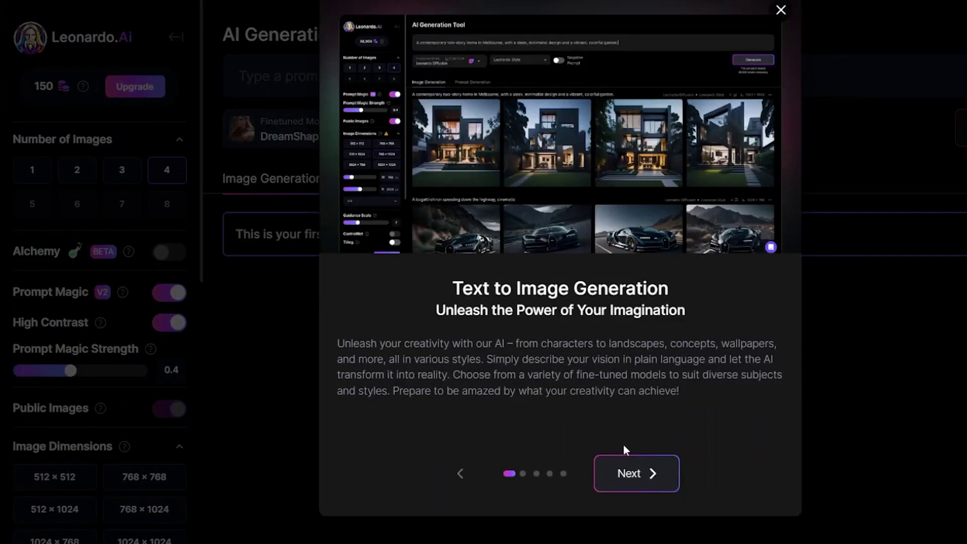
click(637, 475)
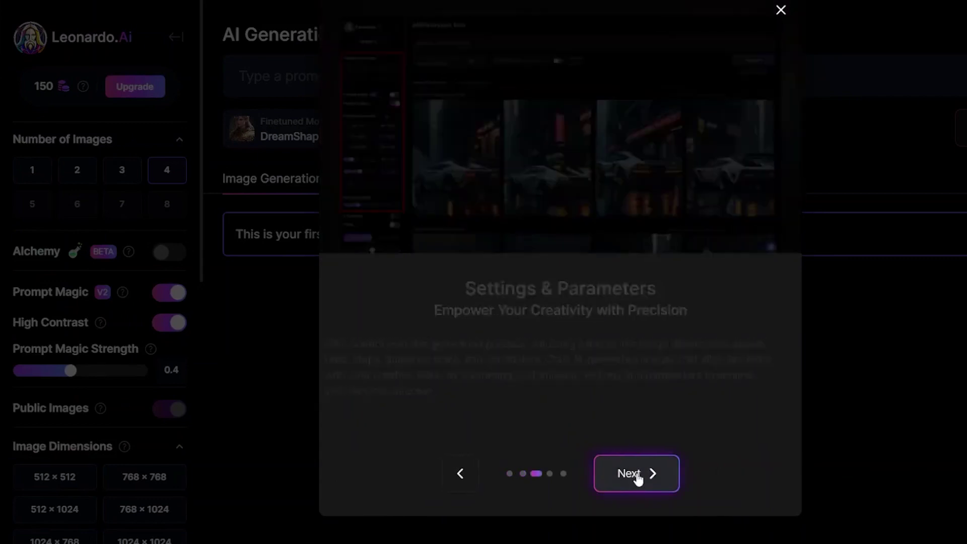
click(637, 476)
click(637, 476)
click(637, 476)
click(637, 474)
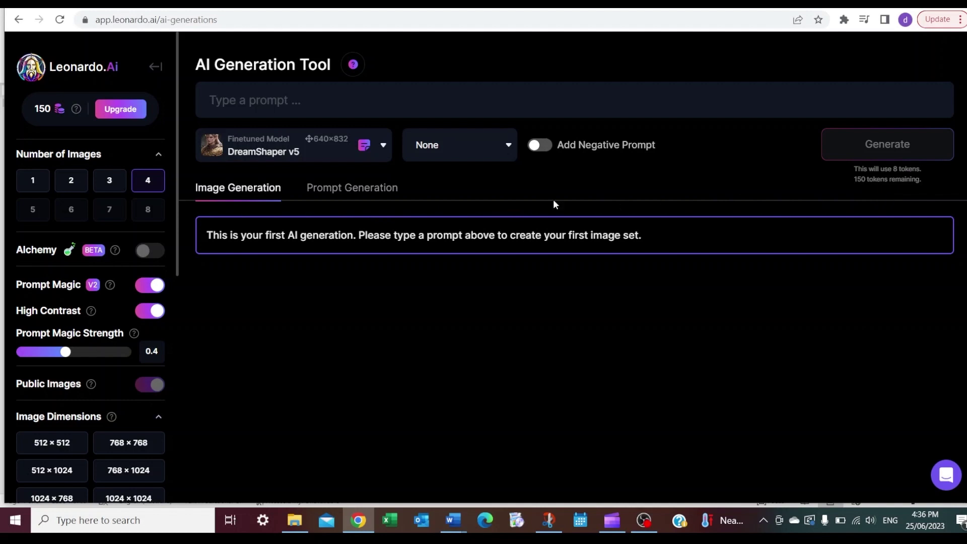
Set Number of Images to 1, then bring the ChatGPT outline forward
click(33, 183)
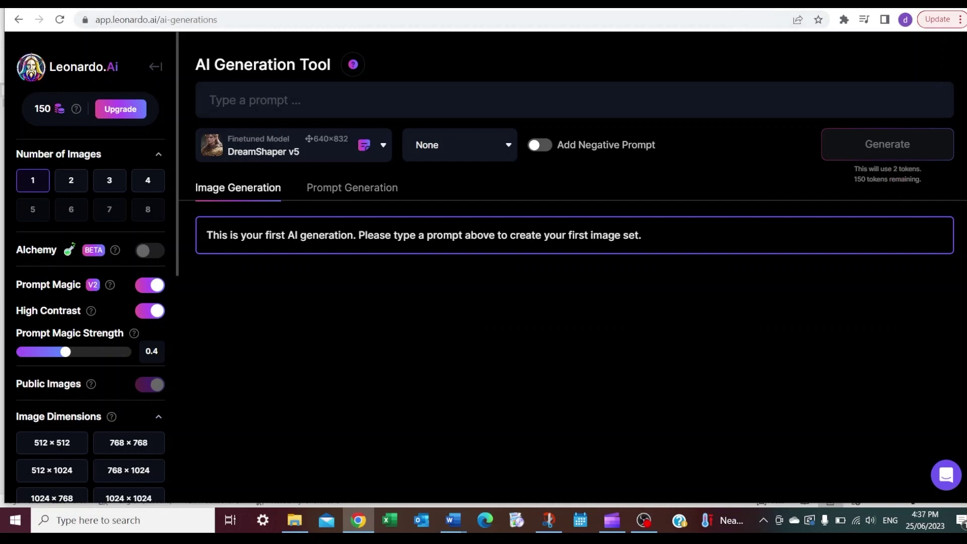
key(ctrl+Tab)
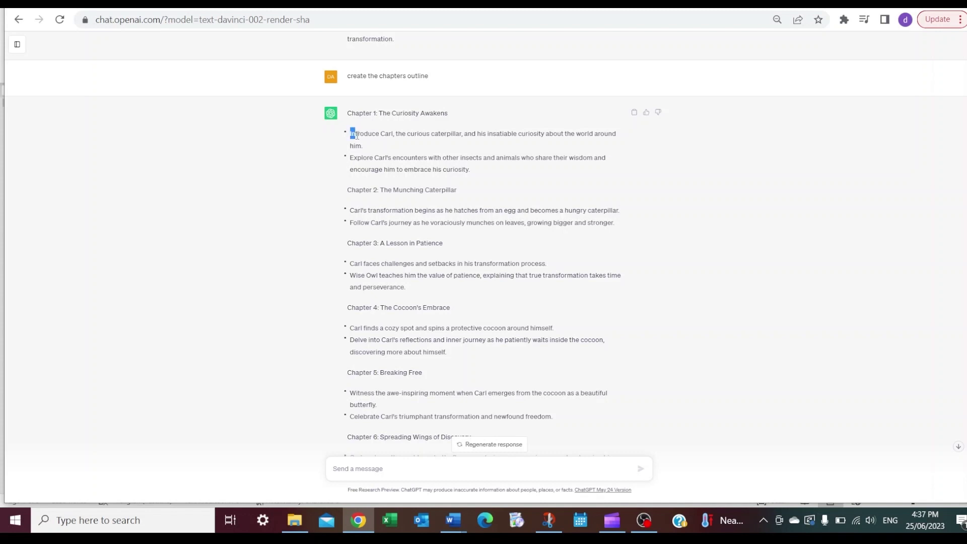
Paste Chapter 1's first bullet into the Leonardo prompt, append 'kids parable', and generate
drag(352, 136, 372, 147)
right_click(383, 132)
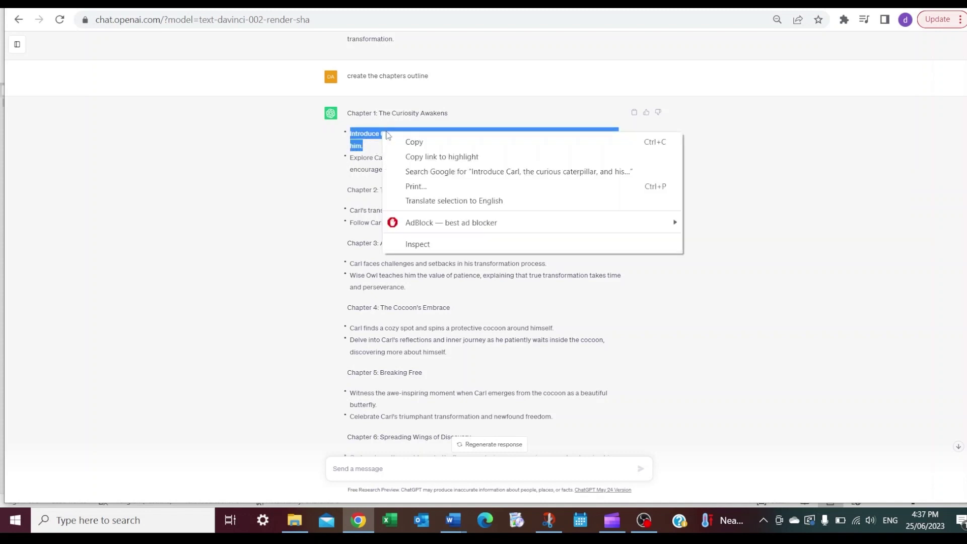
click(404, 142)
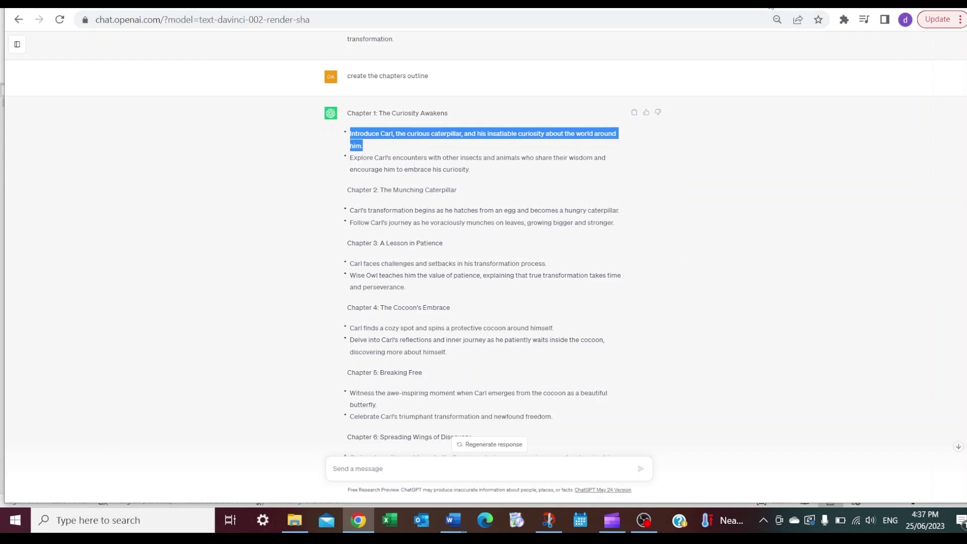
key(ctrl+shift+Tab)
click(397, 99)
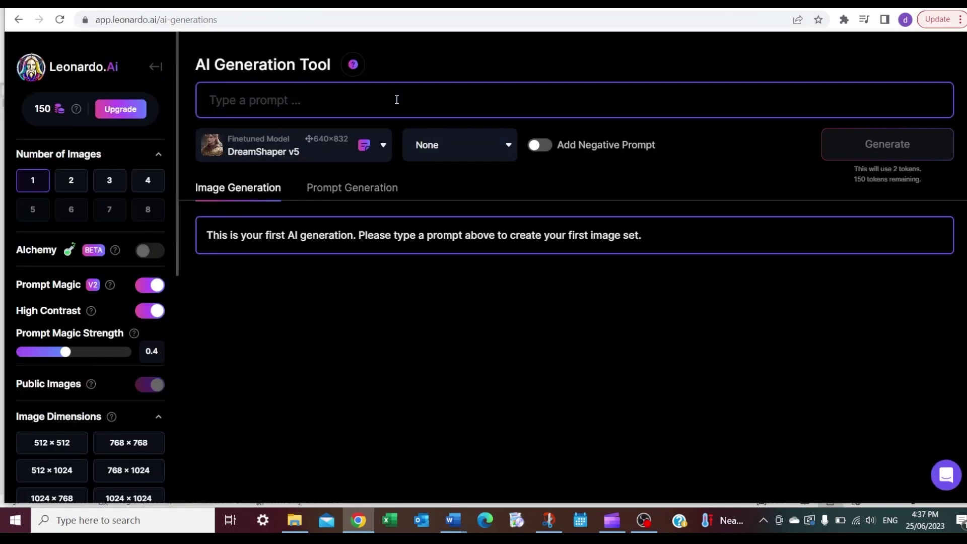
key(ctrl+v)
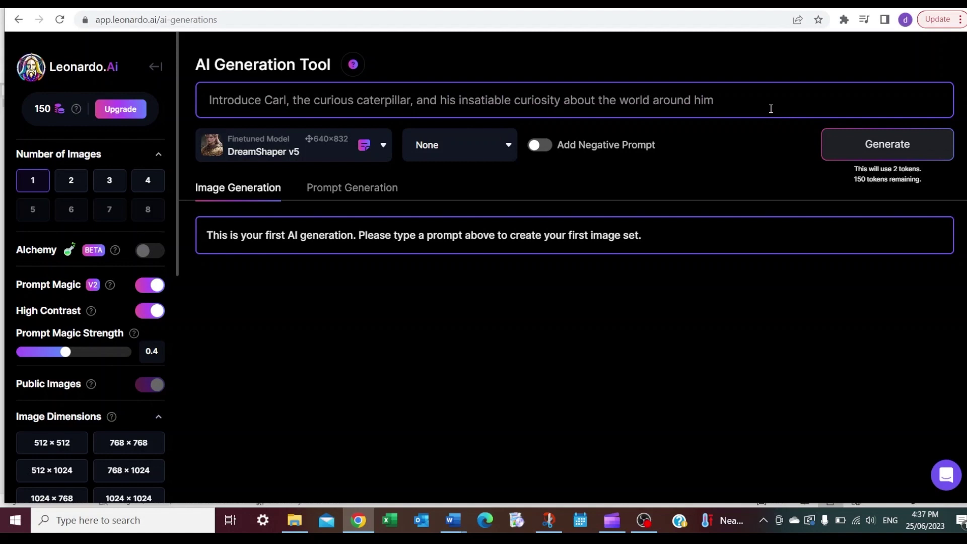
text(par)
click(849, 145)
scroll(521, 316, down, 1)
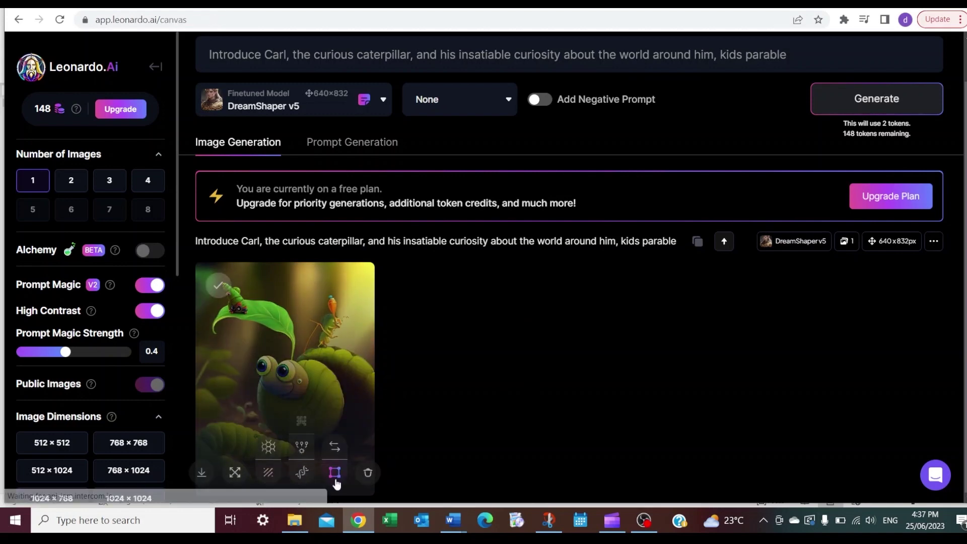
Open the caterpillar image in the canvas editor, skip its tour, and exit without saving
click(335, 470)
click(561, 464)
click(560, 464)
click(560, 464)
click(561, 464)
click(560, 464)
click(560, 463)
click(32, 62)
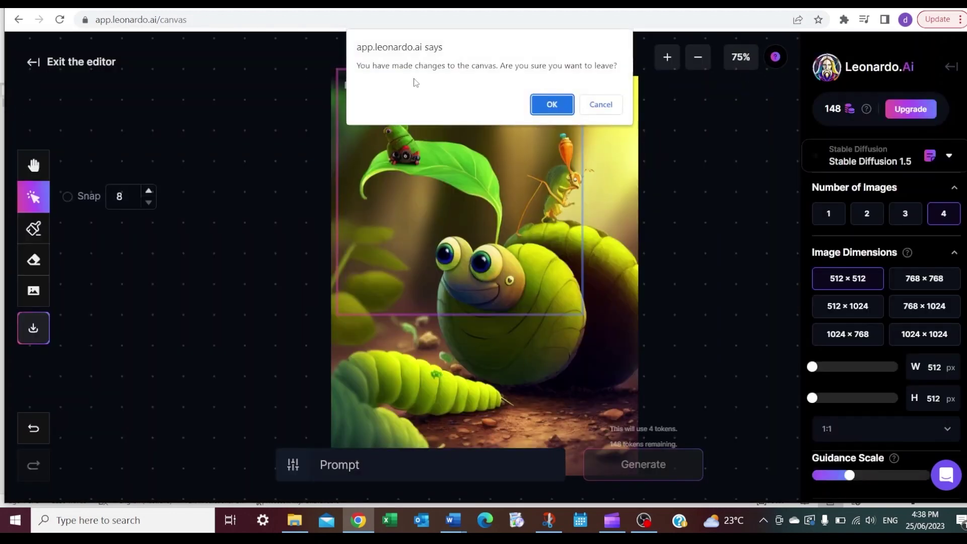
click(559, 108)
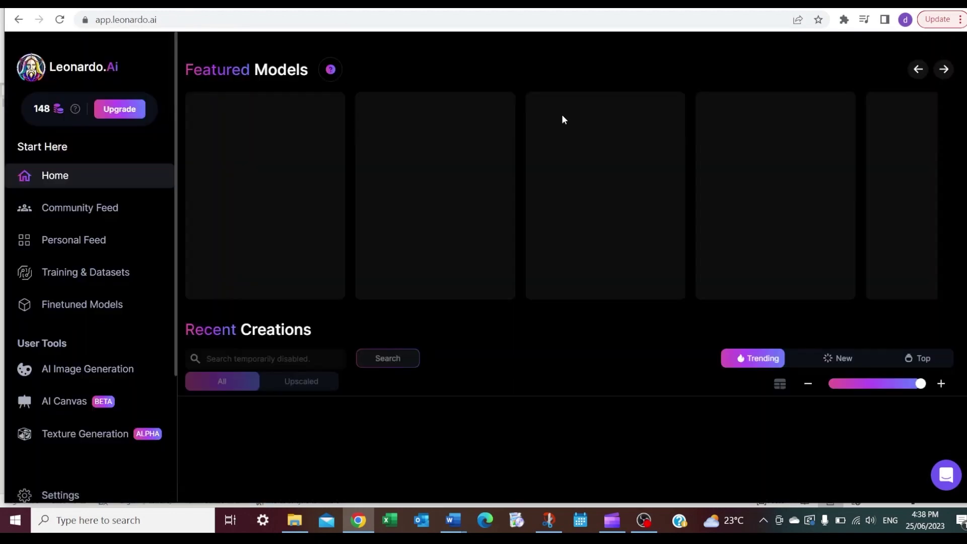
Download the caterpillar image as a DreamShaper_v5 JPG from the generation tool
click(73, 375)
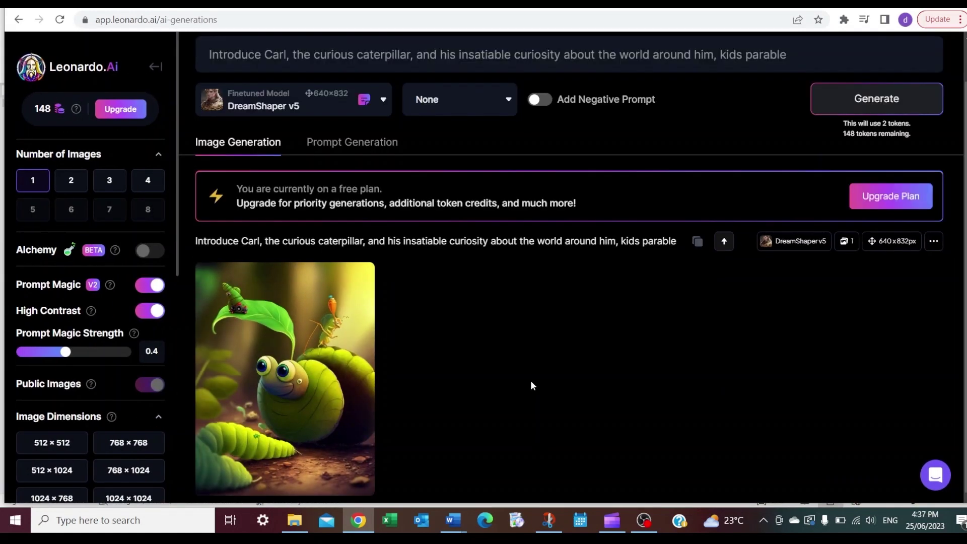
click(202, 476)
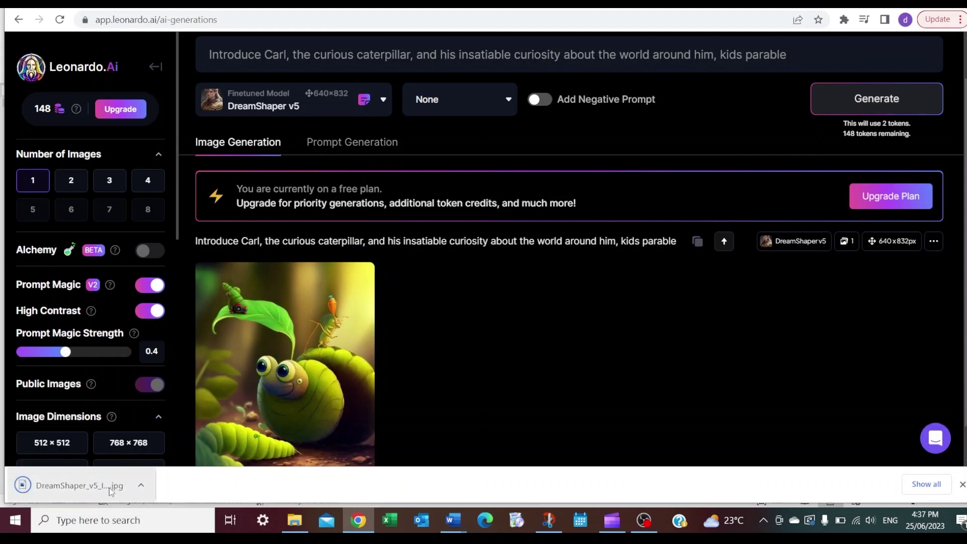
click(963, 484)
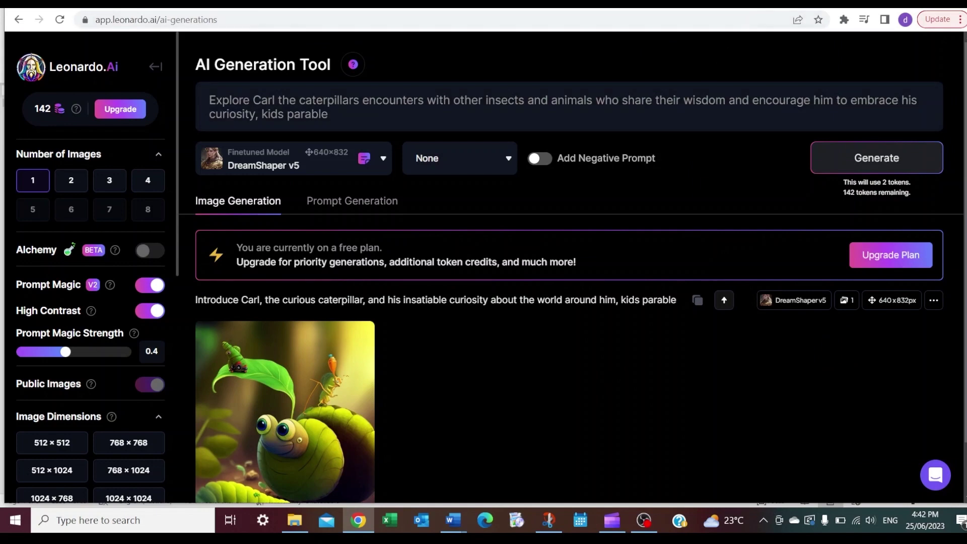
click(529, 3)
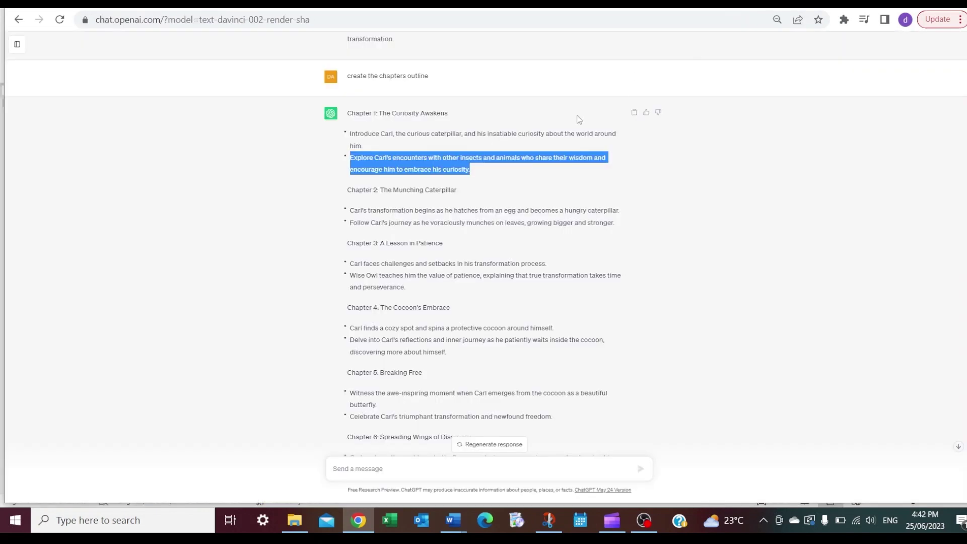
Copy Chapter 1's second bullet about Carl's encounters from ChatGPT
click(386, 168)
drag(364, 165, 353, 165)
right_click(376, 158)
click(399, 166)
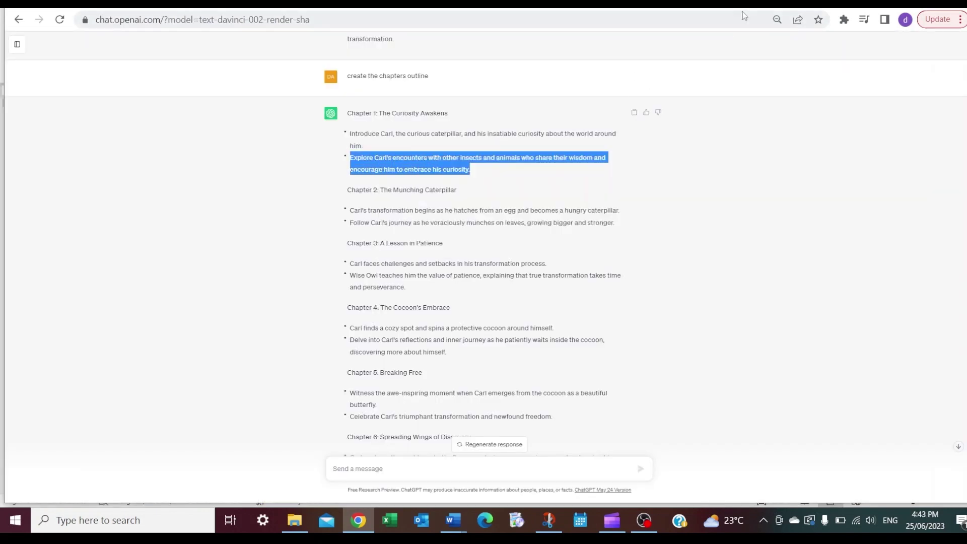
mouse_move(777, 8)
click(778, 8)
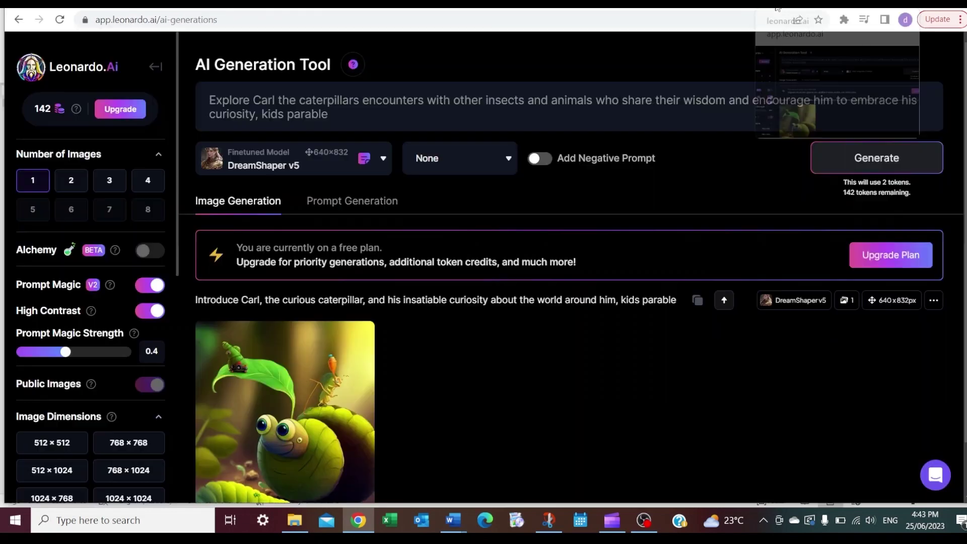
Replace the prompt with that bullet, reworded to 'Carl the caterpillar' plus 'kids parable', and generate
click(291, 121)
key(ctrl+a)
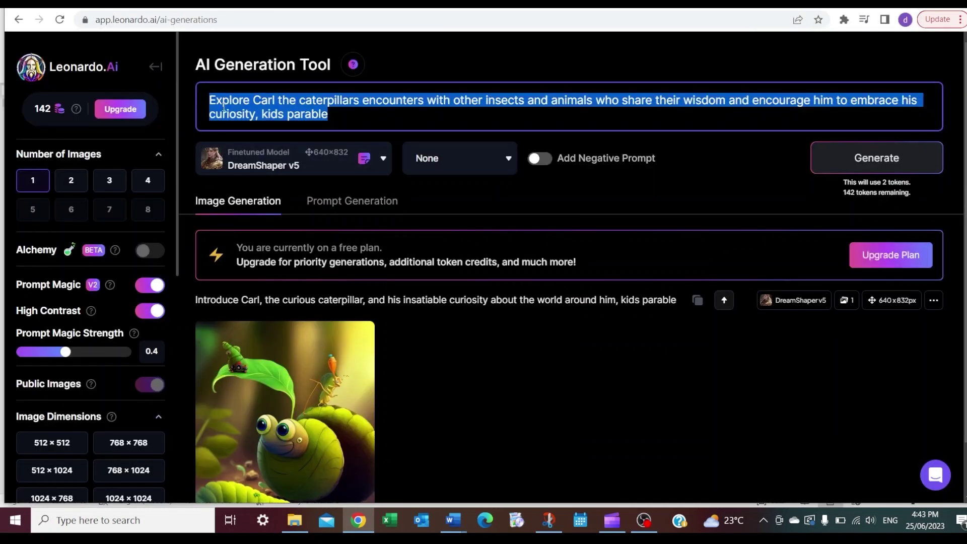
text(v)
key(BackSpace)
key(ctrl+v)
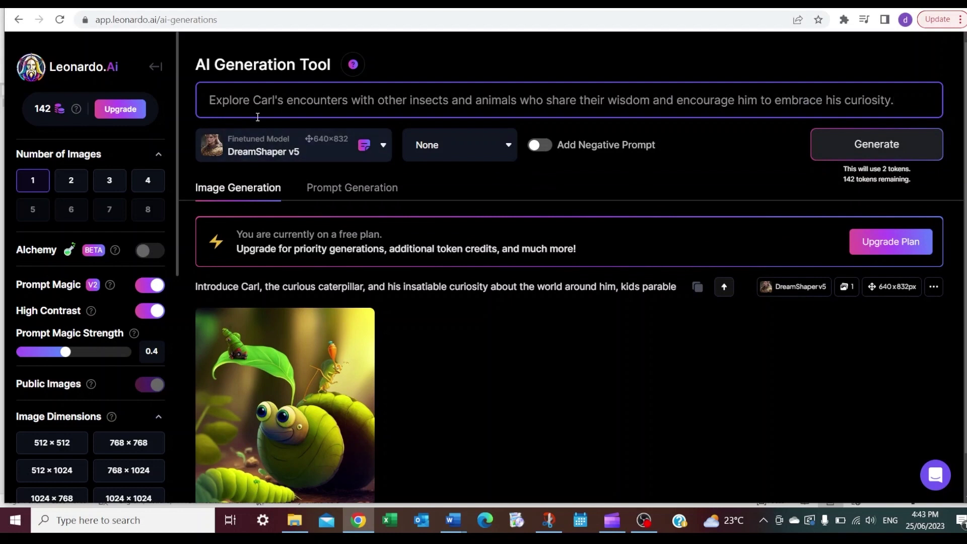
key(BackSpace)
key(BackSpace)
key(BackSpace)
key(BackSpace)
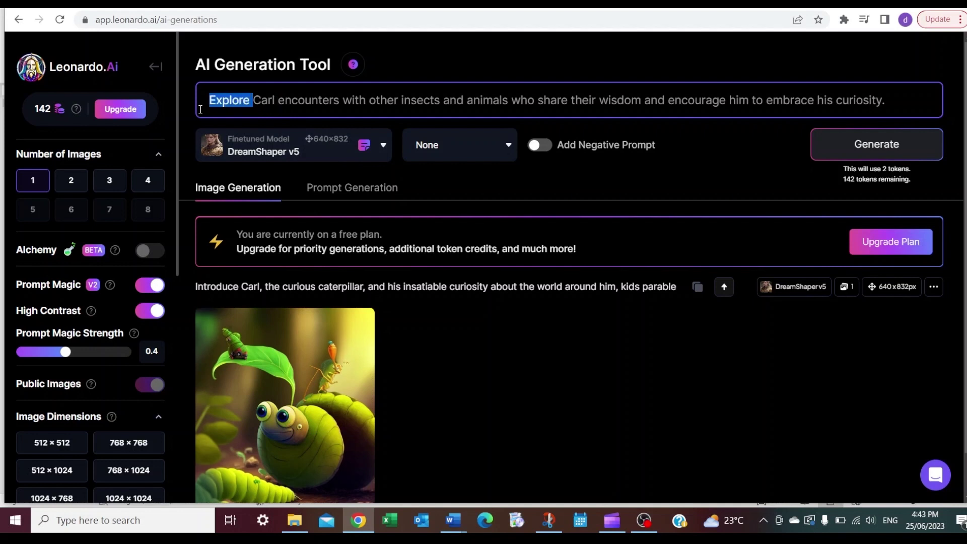
key(BackSpace)
text(the caterp)
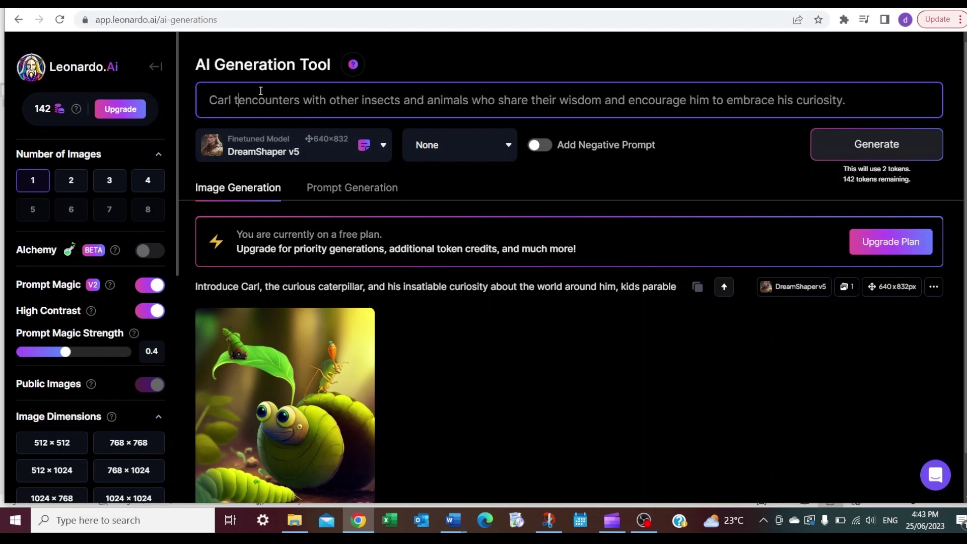
text(illar)
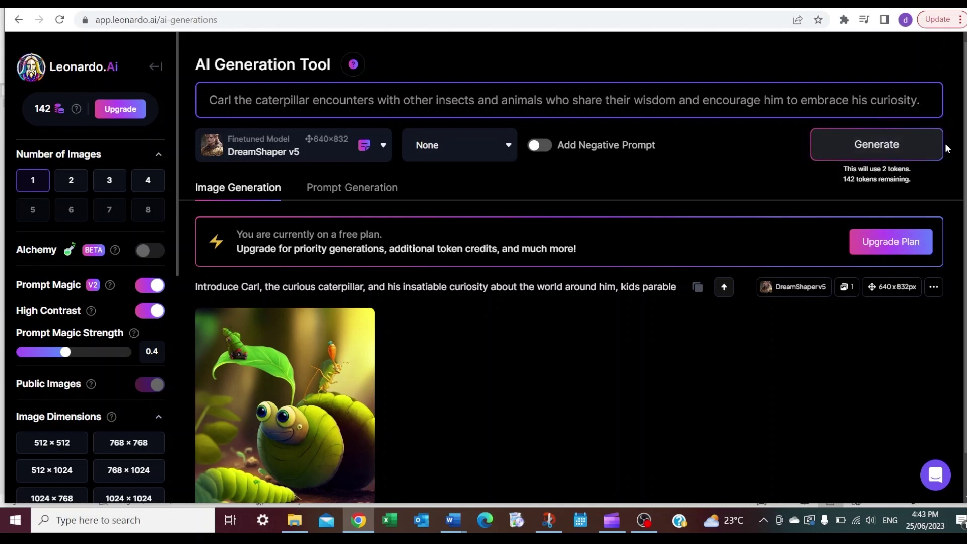
text(kids parable)
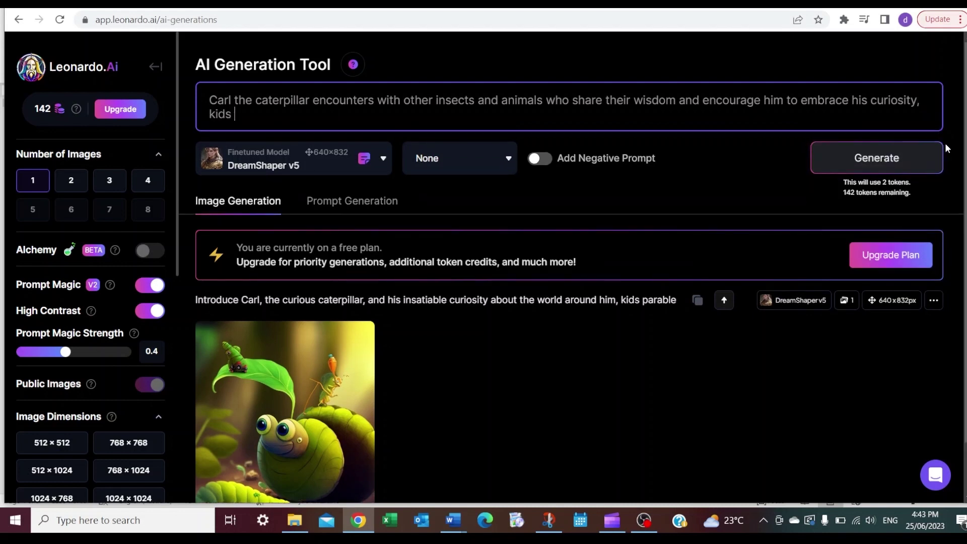
click(899, 160)
scroll(665, 264, down, 1)
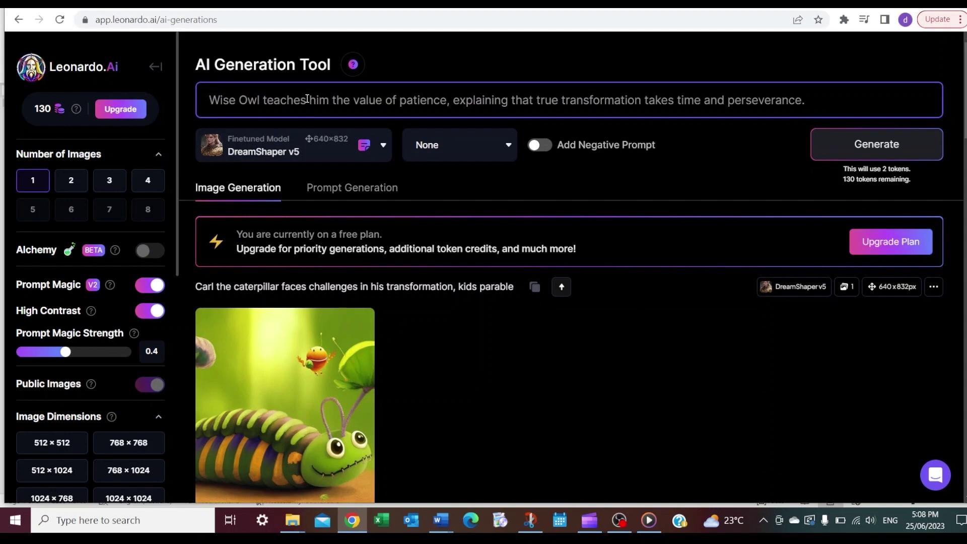
Edit the Carl the Caterpillar wise owl prompt and set Number of Images to 4
text(carl the caterpillar)
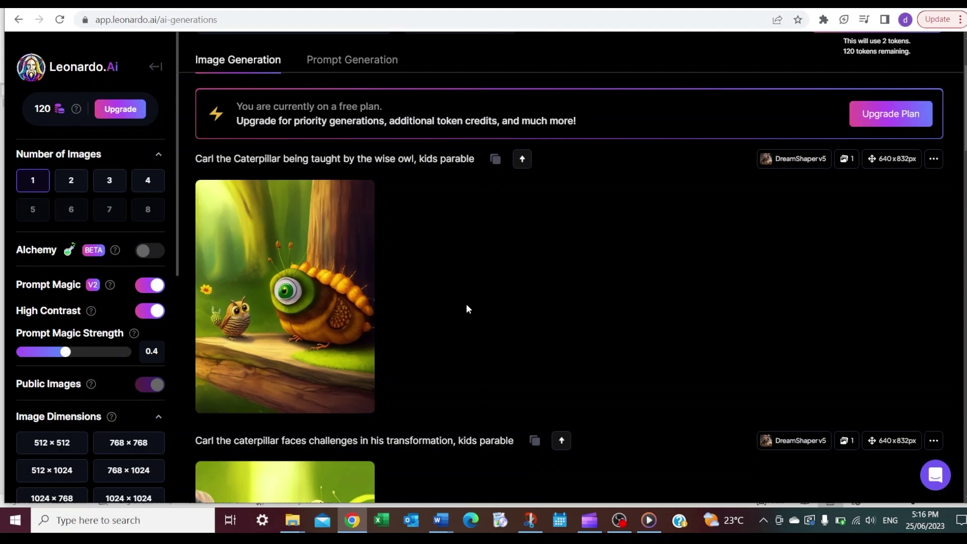
mouse_move(347, 323)
scroll(446, 298, up, 3)
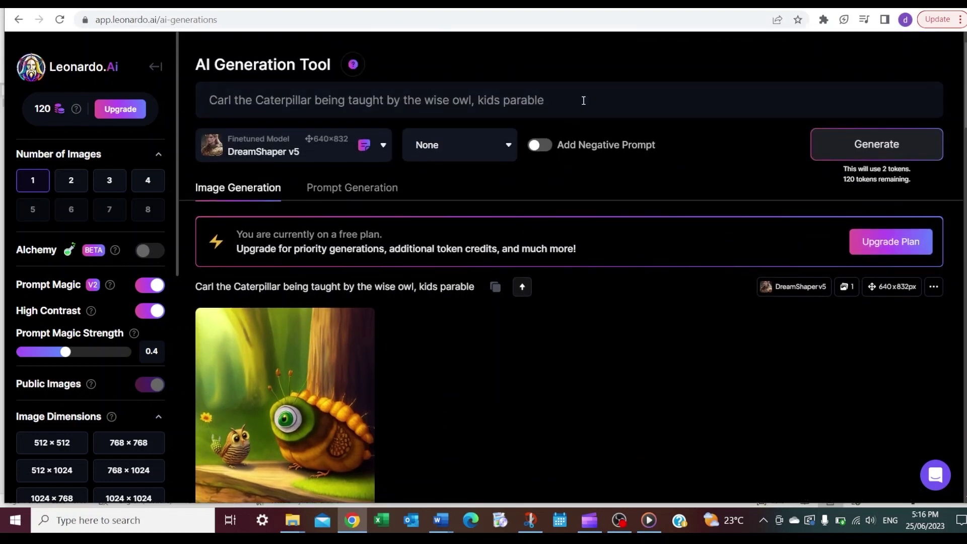
click(584, 100)
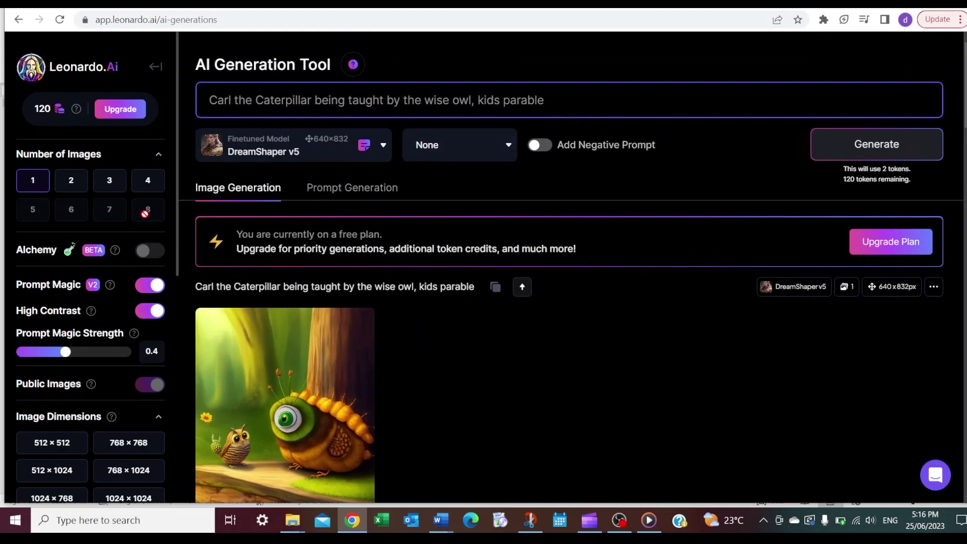
click(146, 186)
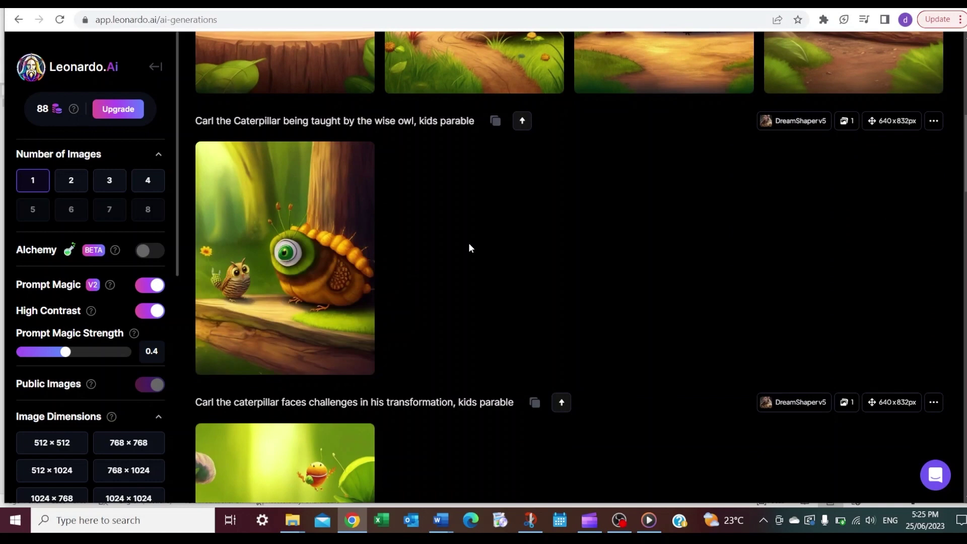
scroll(654, 109, up, 5)
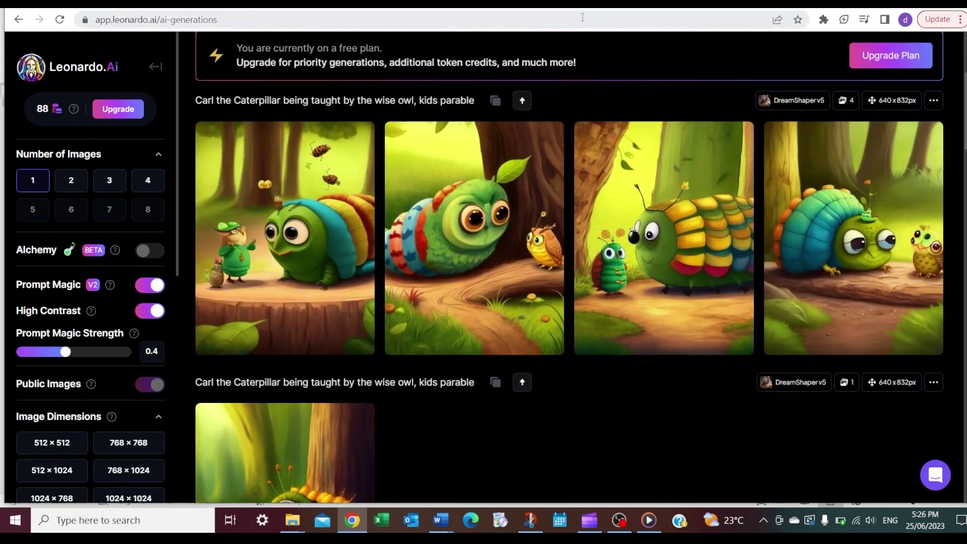
scroll(543, 169, up, 4)
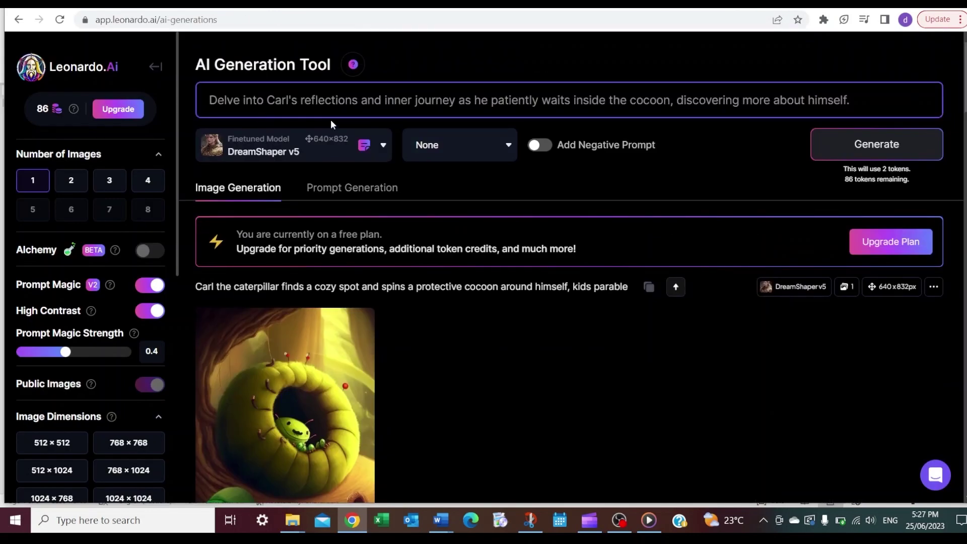
Rewrite the Leonardo.Ai prompt with ChatGPT chapter lines for Carl the caterpillar and the butterflies
drag(542, 100, 193, 96)
text(Carl the caterpillar)
drag(625, 100, 497, 100)
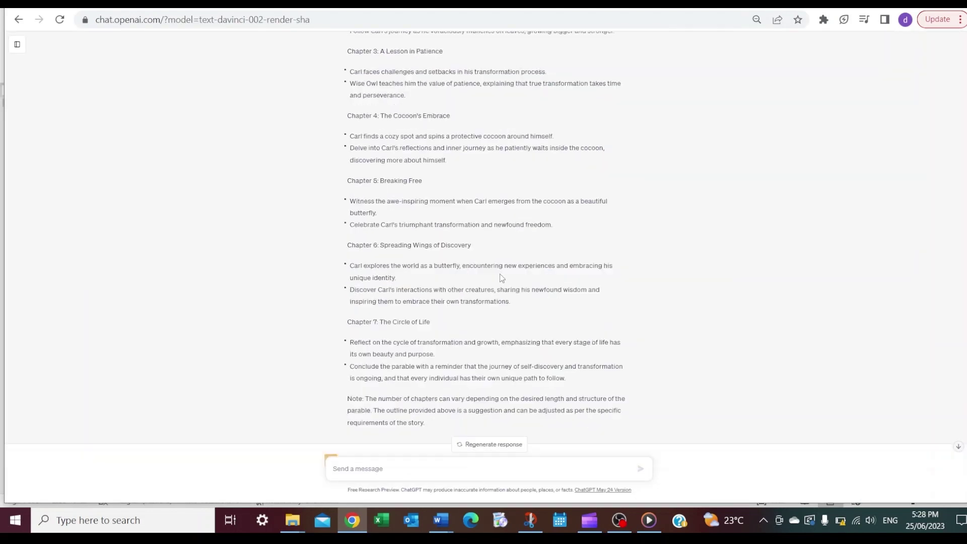
drag(373, 198, 371, 211)
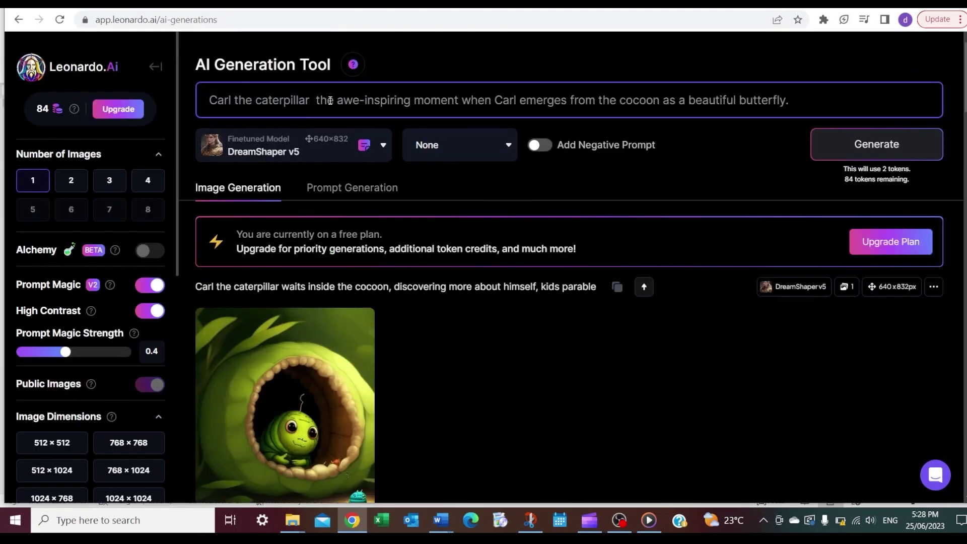
drag(499, 100, 466, 101)
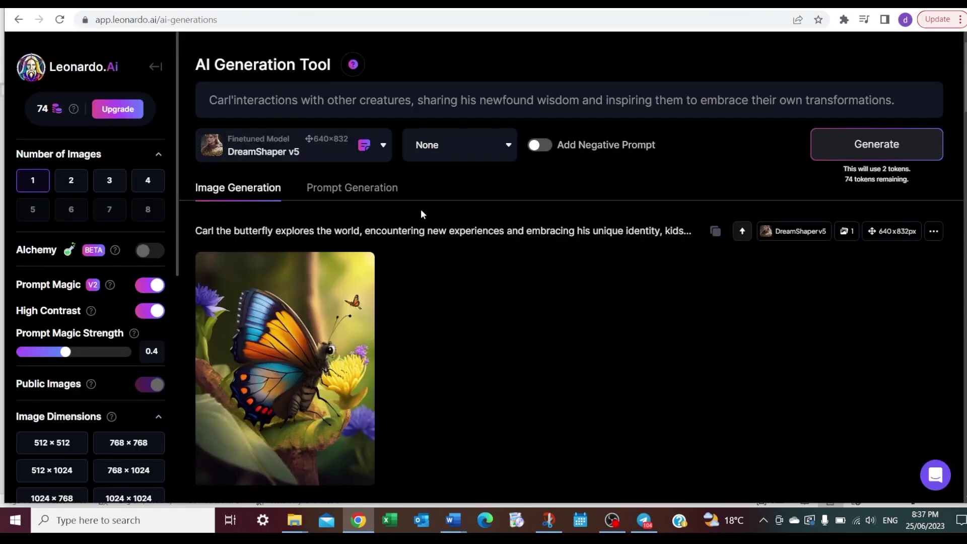
click(212, 100)
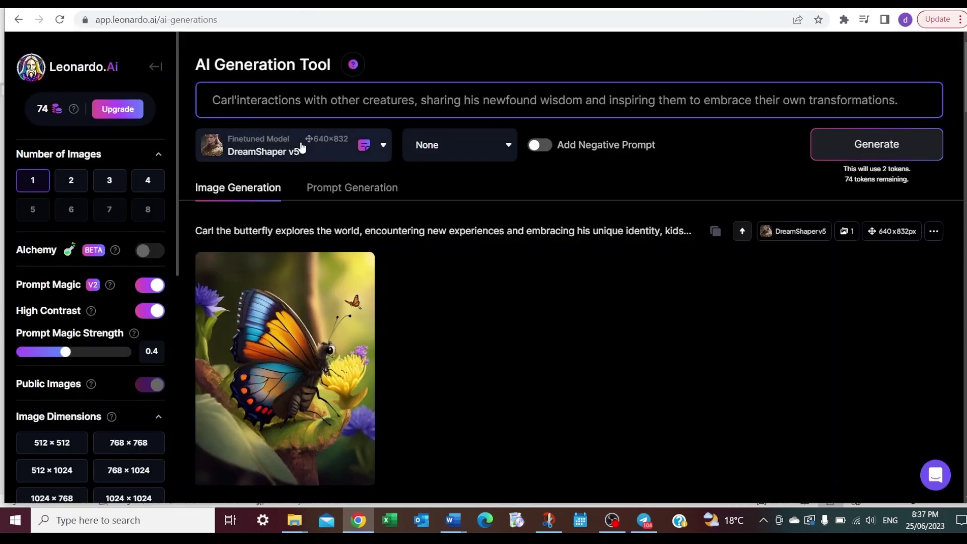
text(the butterflies)
drag(435, 355, 406, 343)
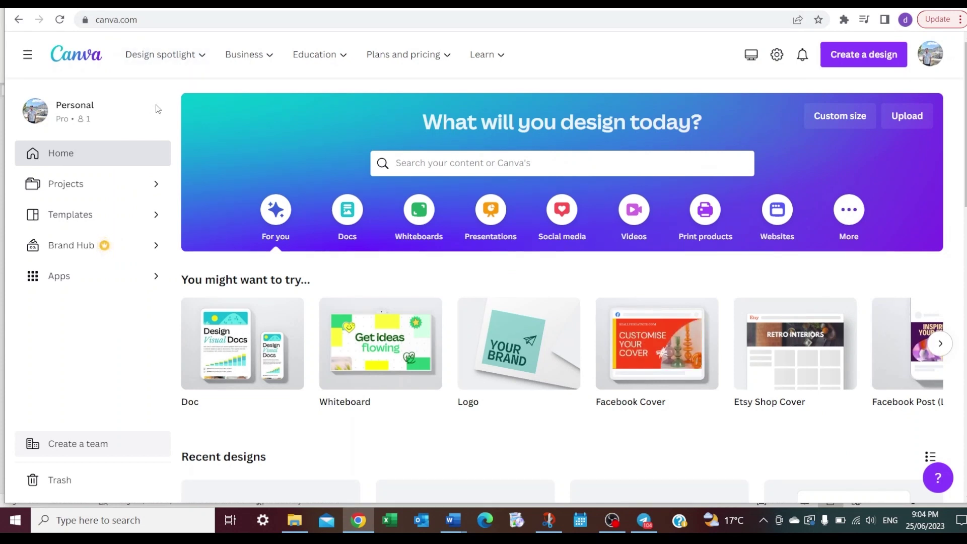
Search Canva templates for 'storybook' and start a blank storybook design
click(439, 162)
text(storyb)
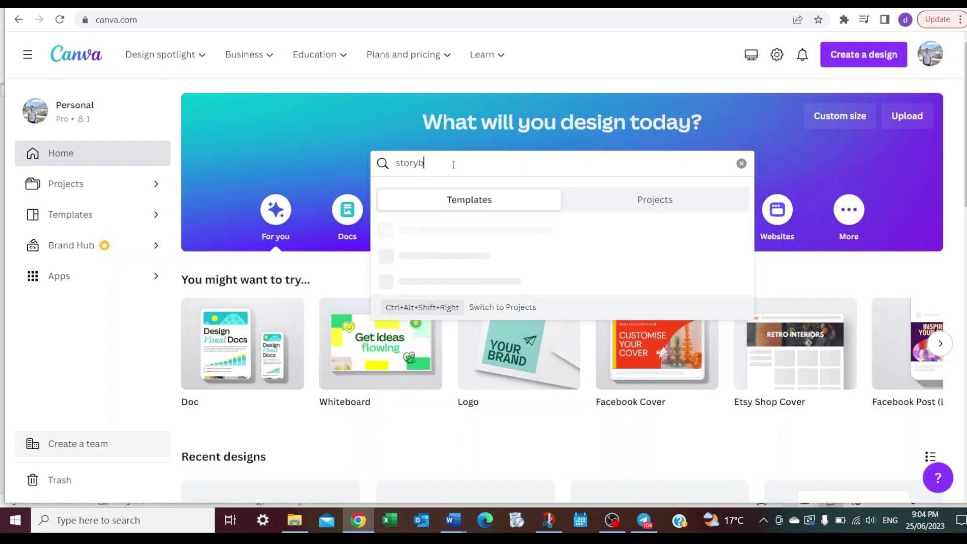
text(ook)
key(Return)
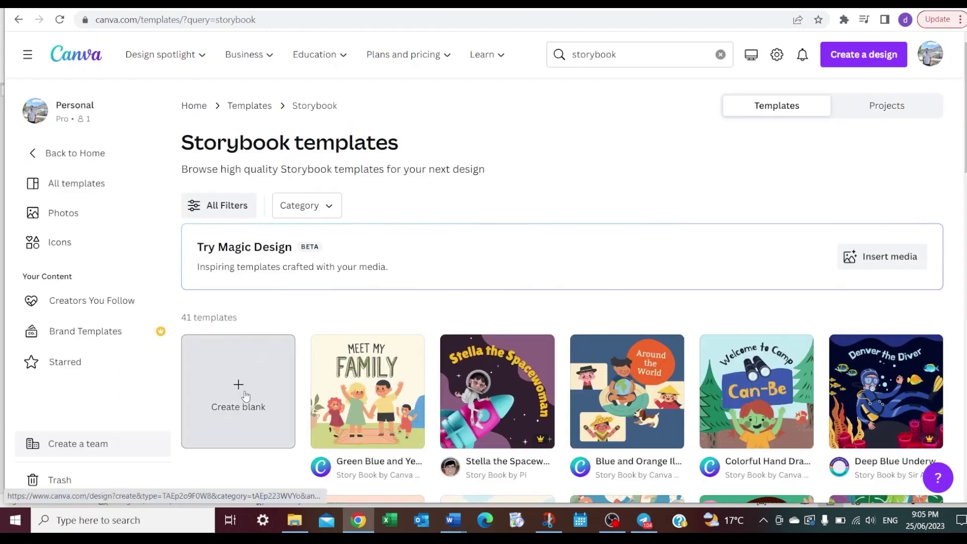
click(239, 392)
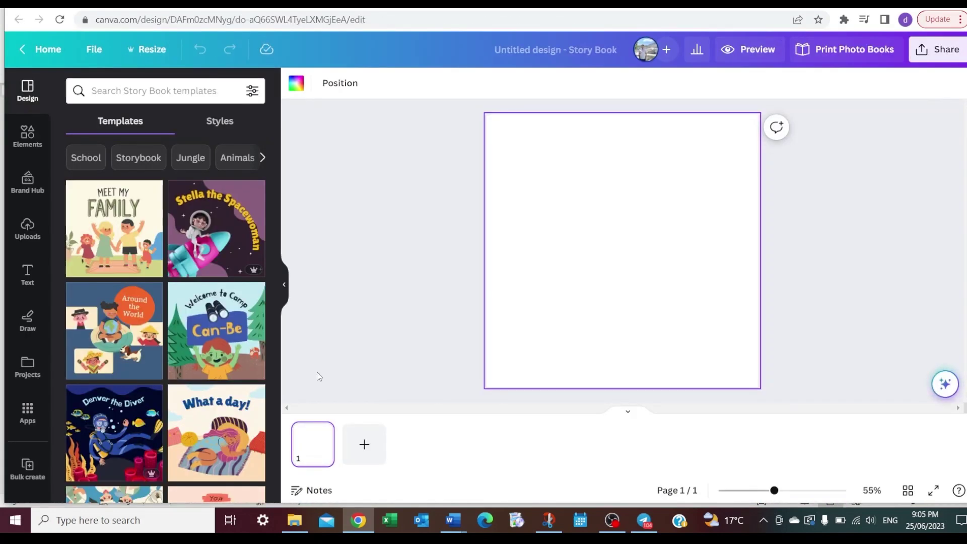
Upload the 14 parable images from File Explorer into the design's Uploads
click(25, 233)
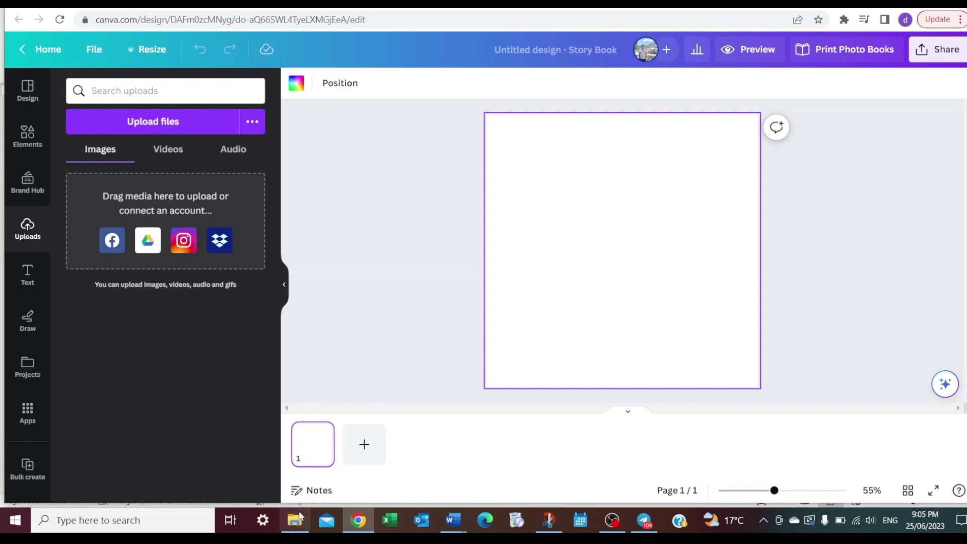
click(296, 521)
drag(680, 323, 227, 358)
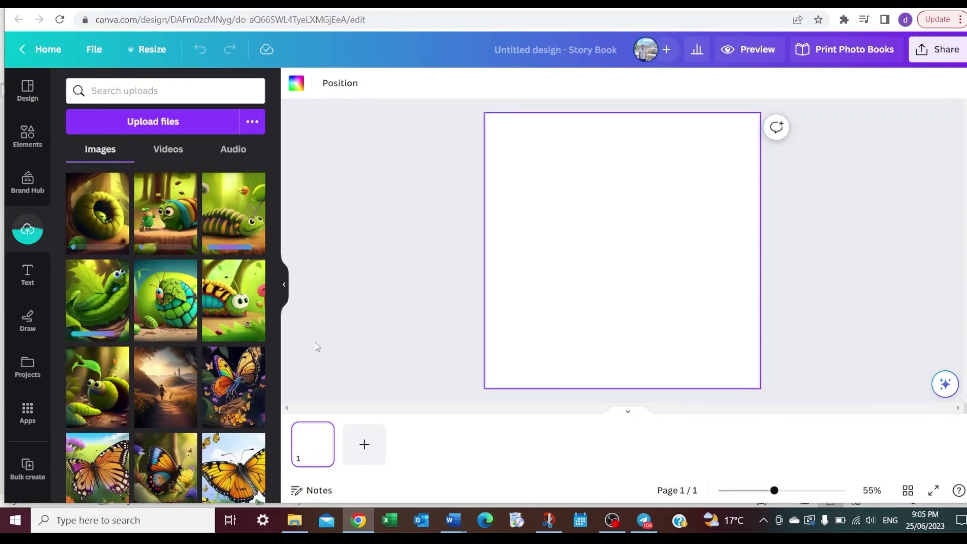
scroll(243, 424, down, 2)
Select all 14 uploaded images and move them to the trash
click(146, 444)
click(79, 444)
click(78, 358)
click(146, 357)
click(216, 357)
click(215, 271)
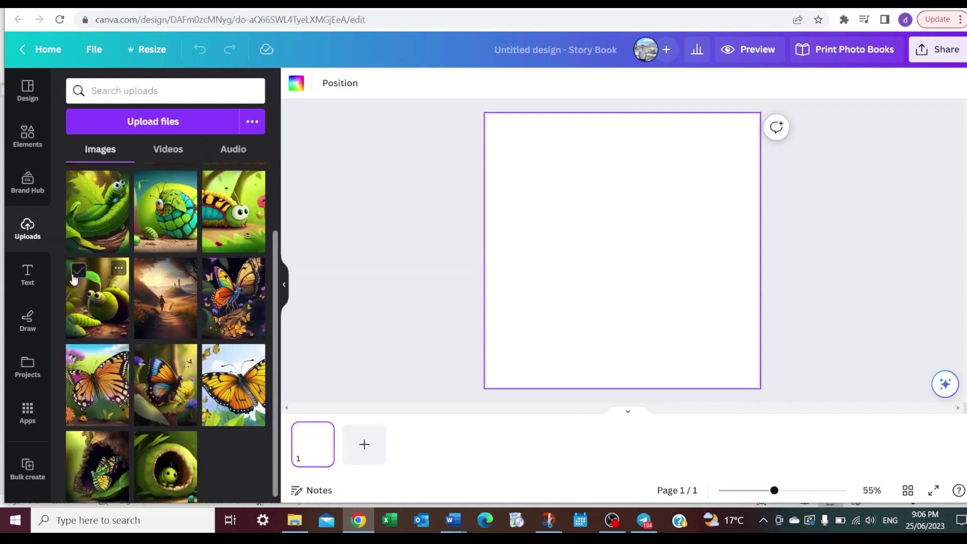
shift+click(78, 271)
click(181, 478)
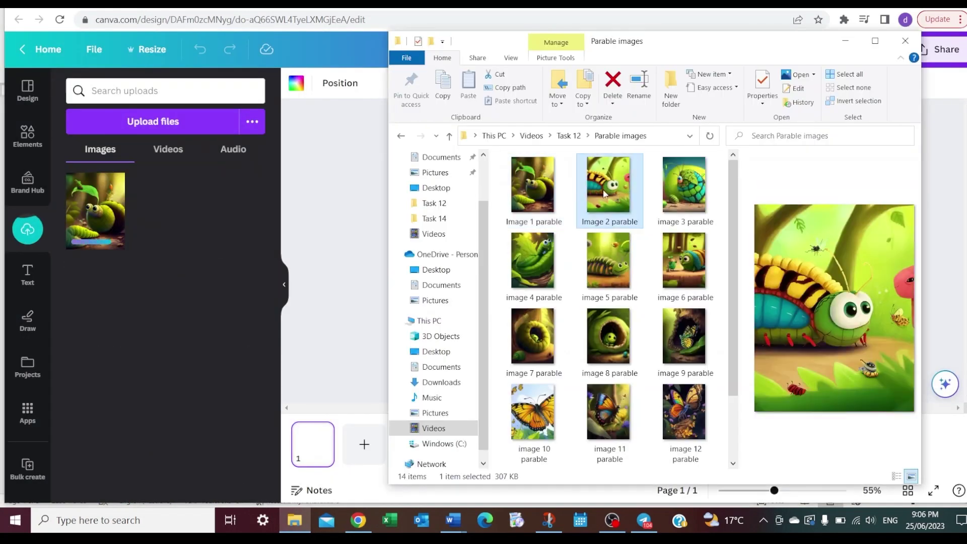
Re-upload the parable images in story order and place the first caterpillar image on page 1
drag(685, 185, 167, 222)
drag(533, 260, 167, 222)
drag(599, 291, 143, 209)
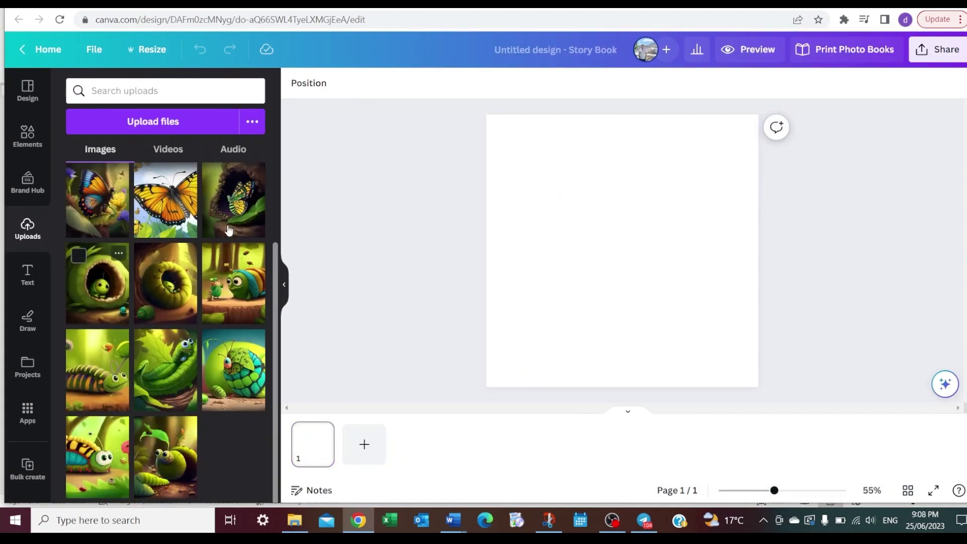
drag(97, 368, 485, 114)
Copy the first story stanza from ChatGPT for the Canva page
click(722, 9)
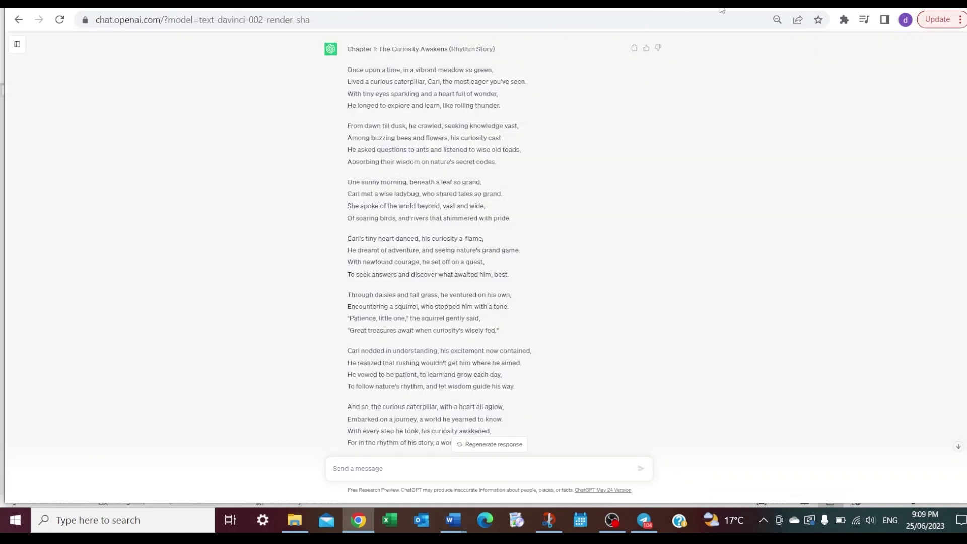
drag(345, 70, 521, 103)
right_click(521, 103)
click(473, 105)
click(737, 11)
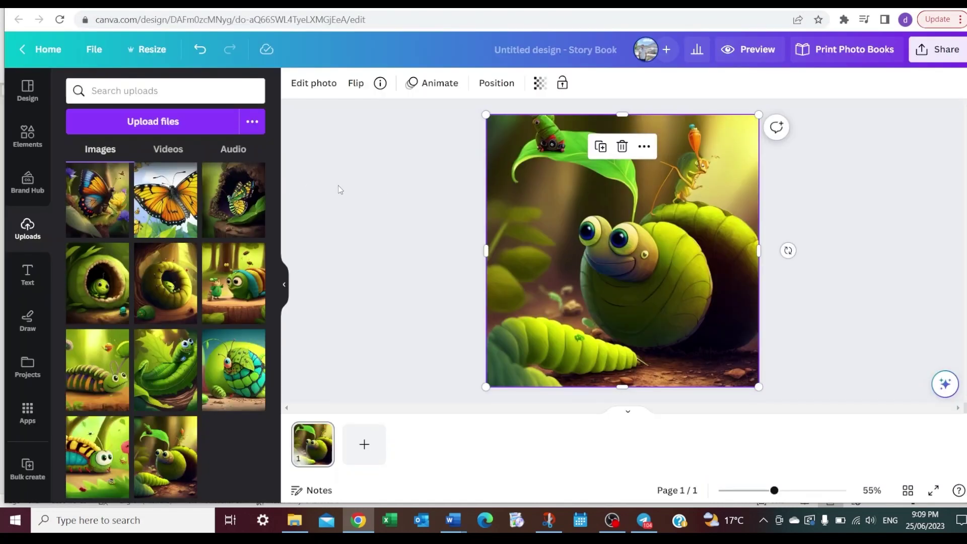
Add a text box over the page image and paste in the first stanza
click(27, 275)
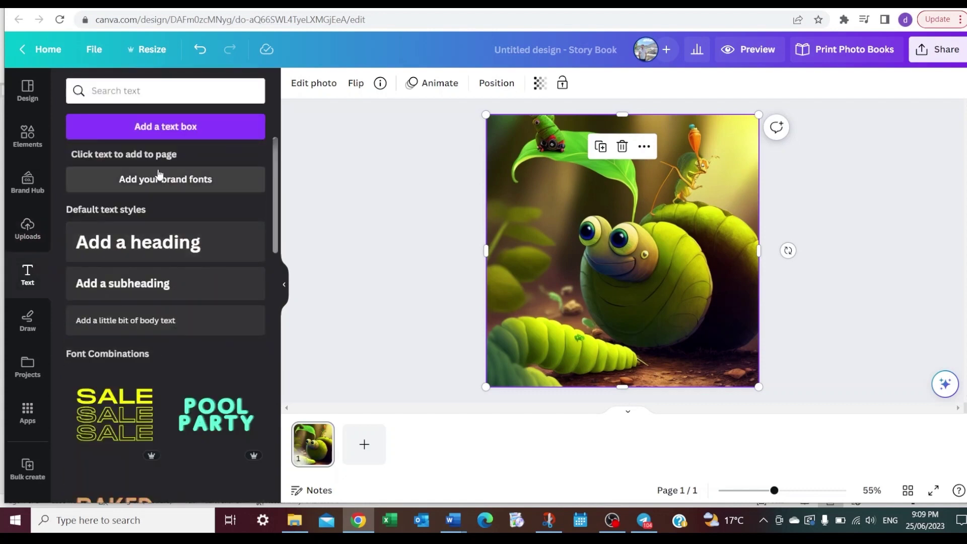
click(164, 127)
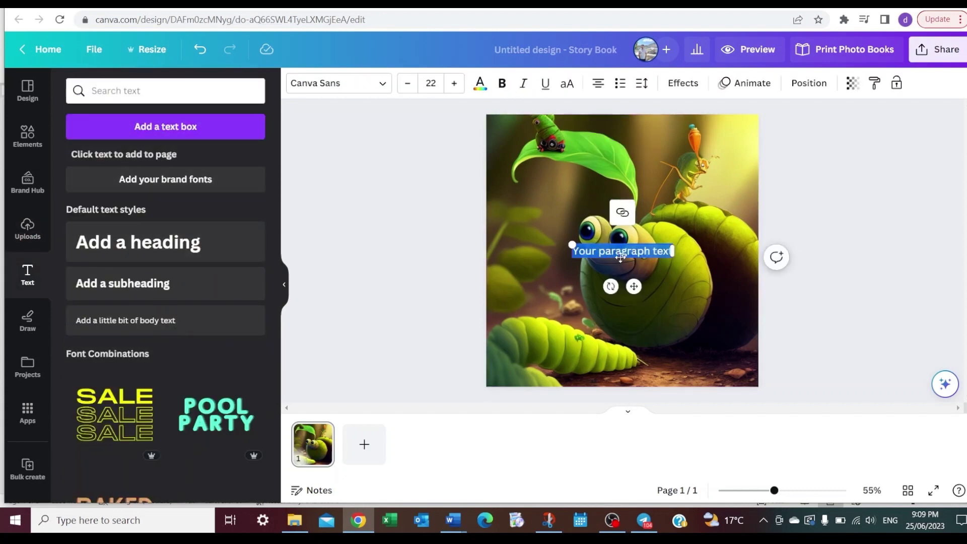
key(ctrl+v)
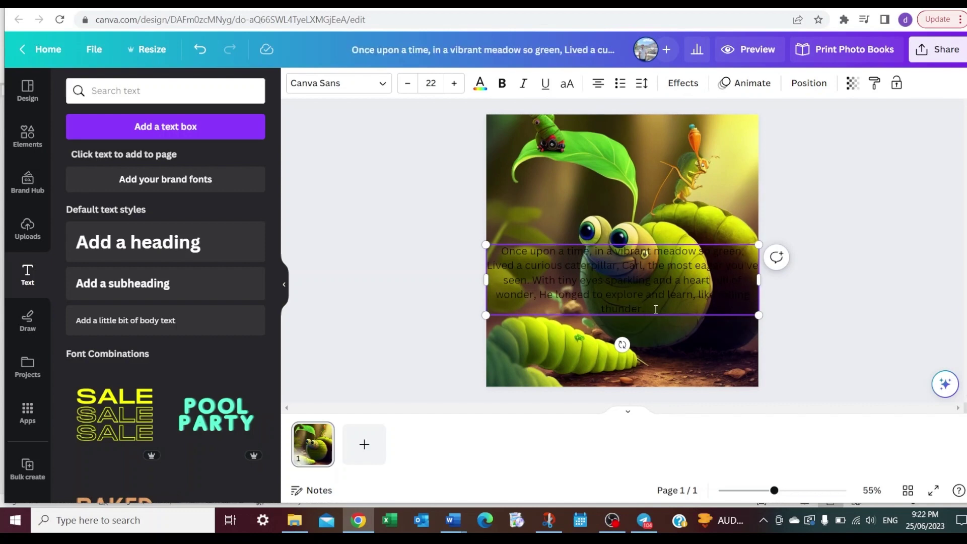
Make the caption white and move it to the bottom of the caterpillar image
drag(656, 309, 460, 129)
click(480, 87)
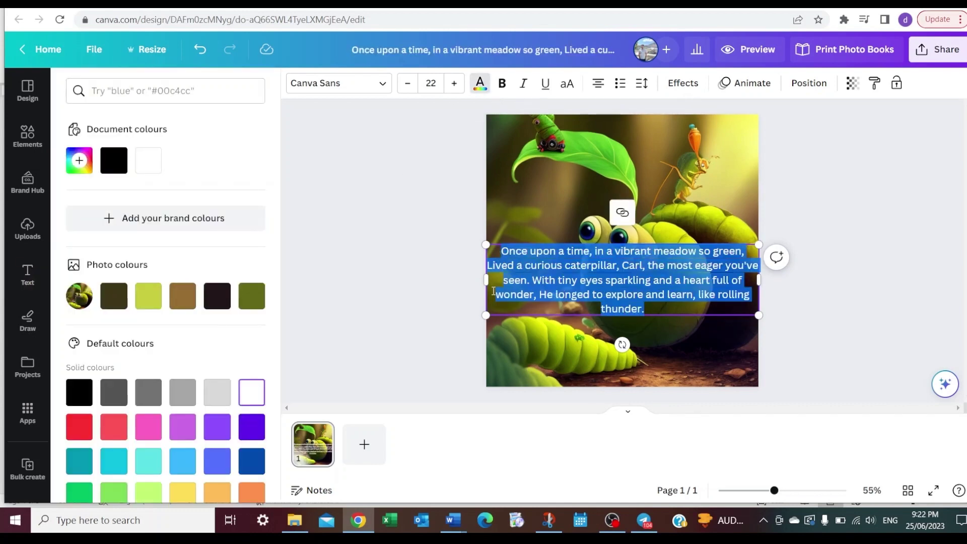
click(626, 284)
click(626, 284)
drag(626, 284, 493, 317)
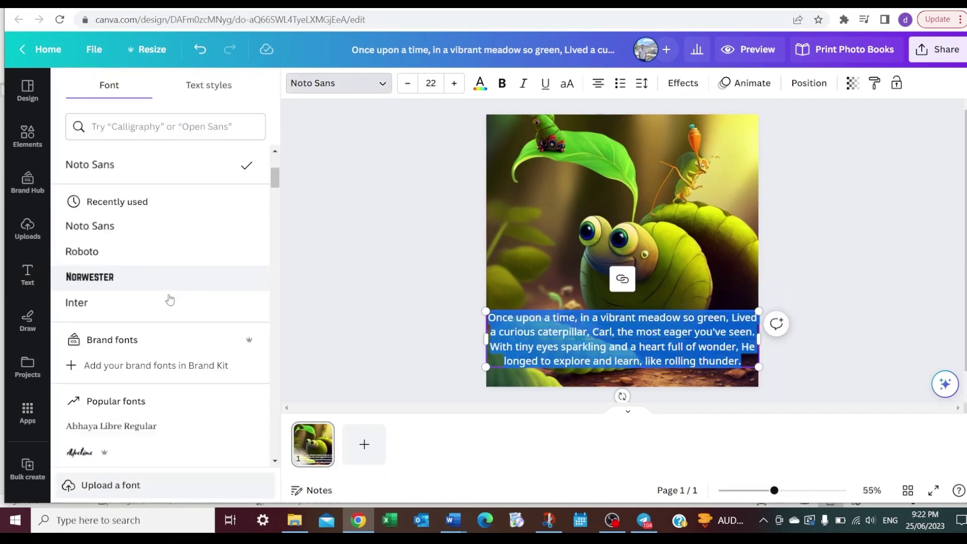
scroll(168, 298, up, 4)
click(680, 86)
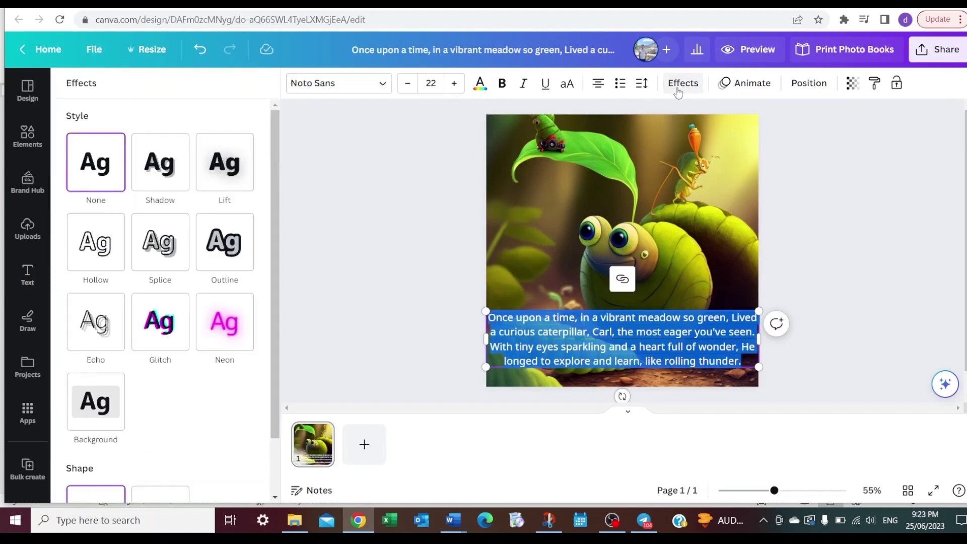
Give the caption the Background text effect and nudge it down to the image's bottom edge
click(170, 178)
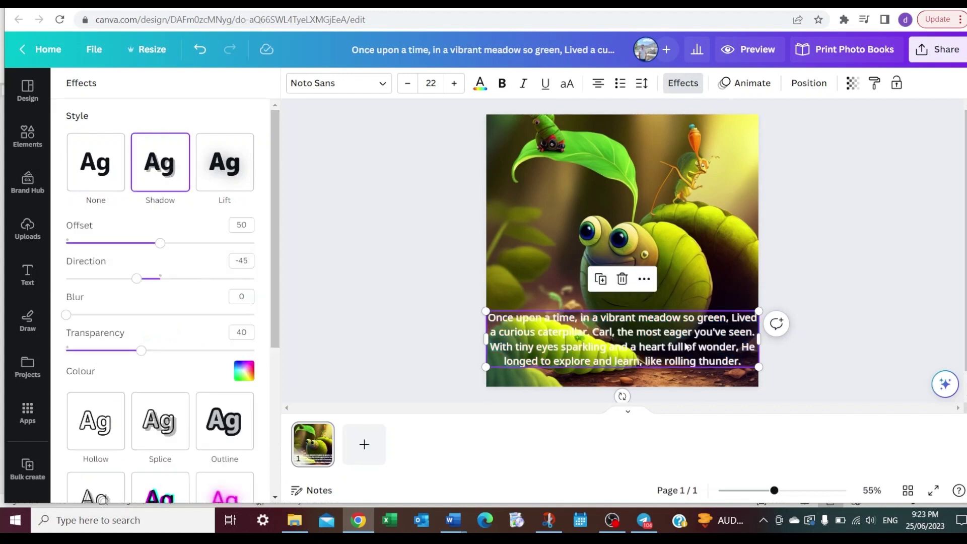
drag(743, 360, 488, 318)
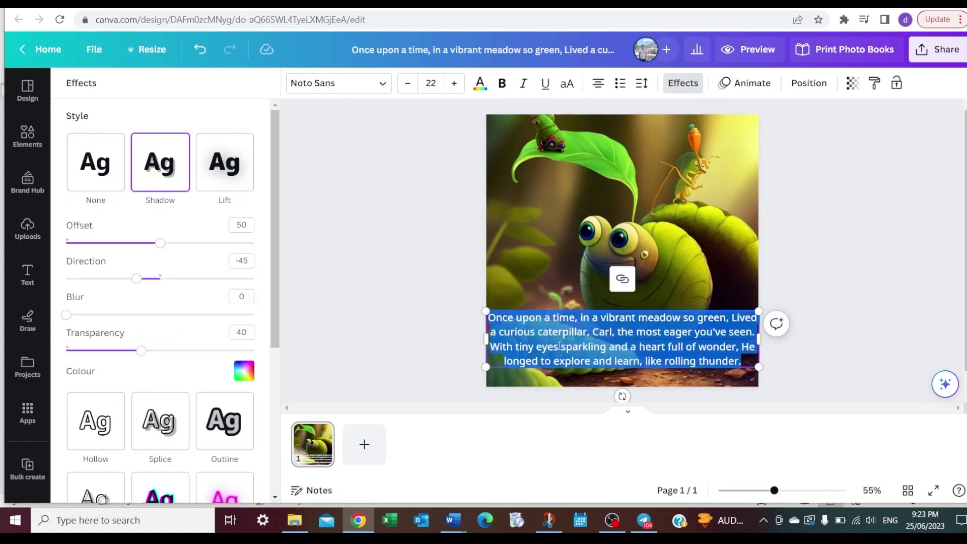
scroll(227, 276, down, 5)
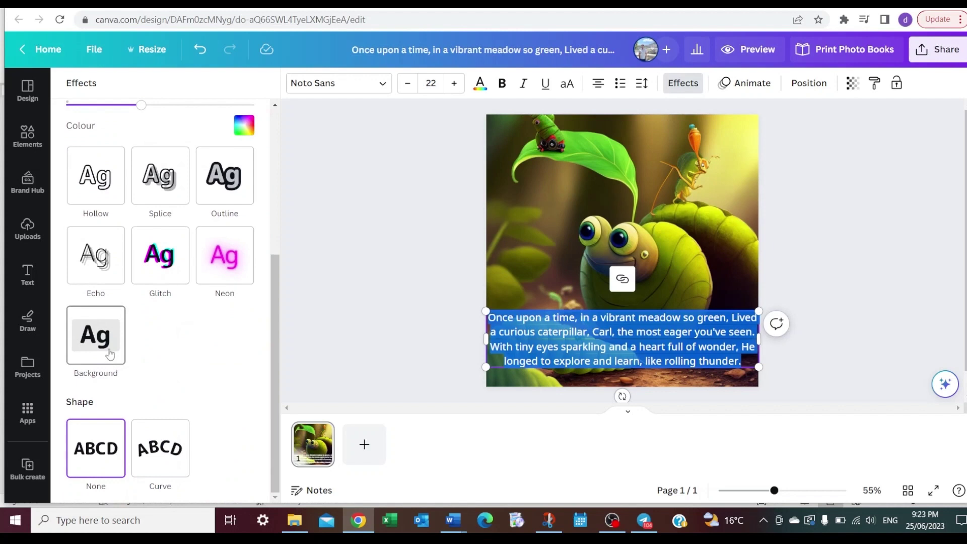
click(101, 341)
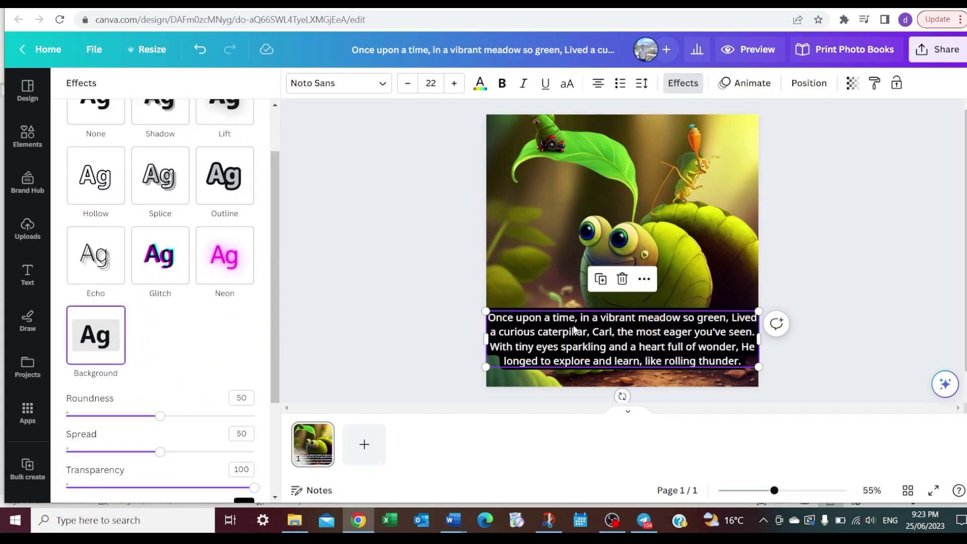
drag(637, 318, 640, 339)
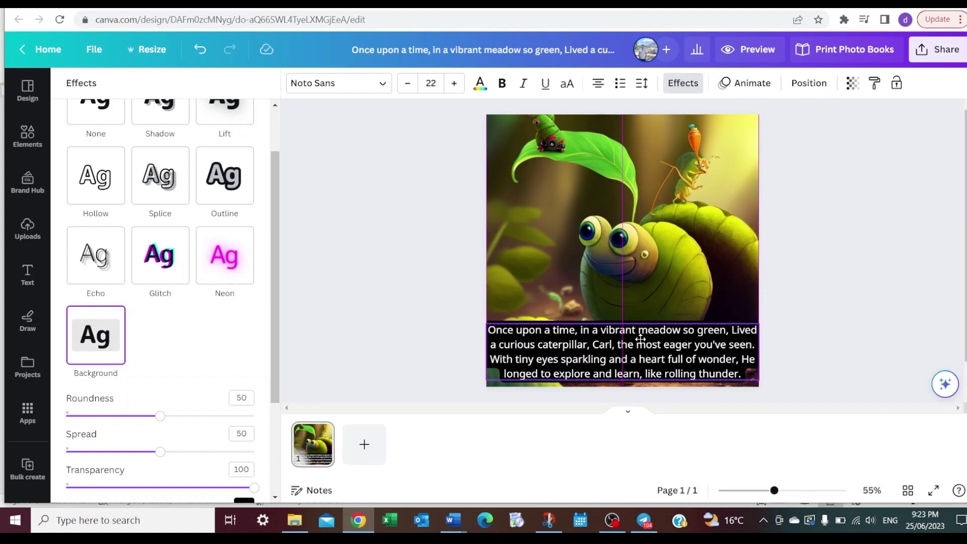
click(468, 313)
click(852, 291)
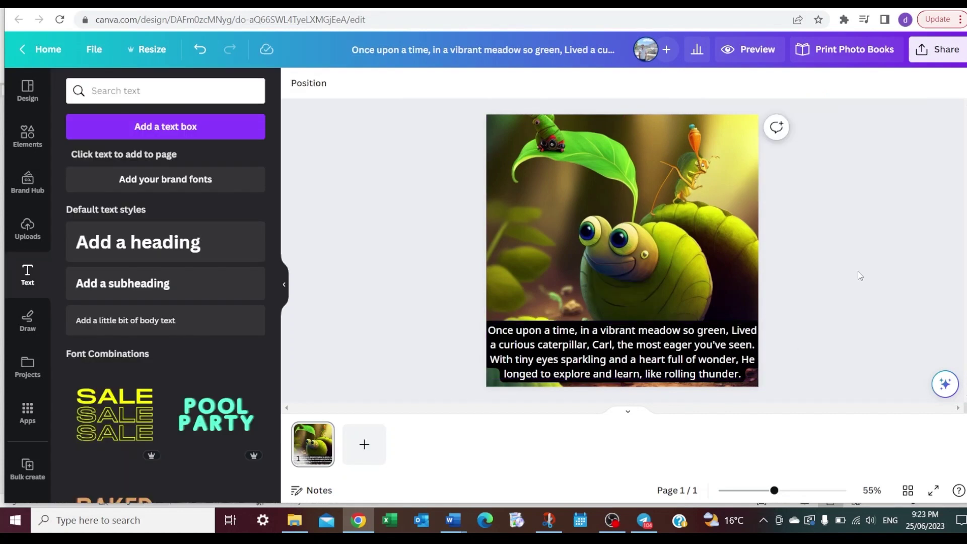
Duplicate page 1, delete its image, and copy the next ChatGPT stanza for the new page
click(322, 433)
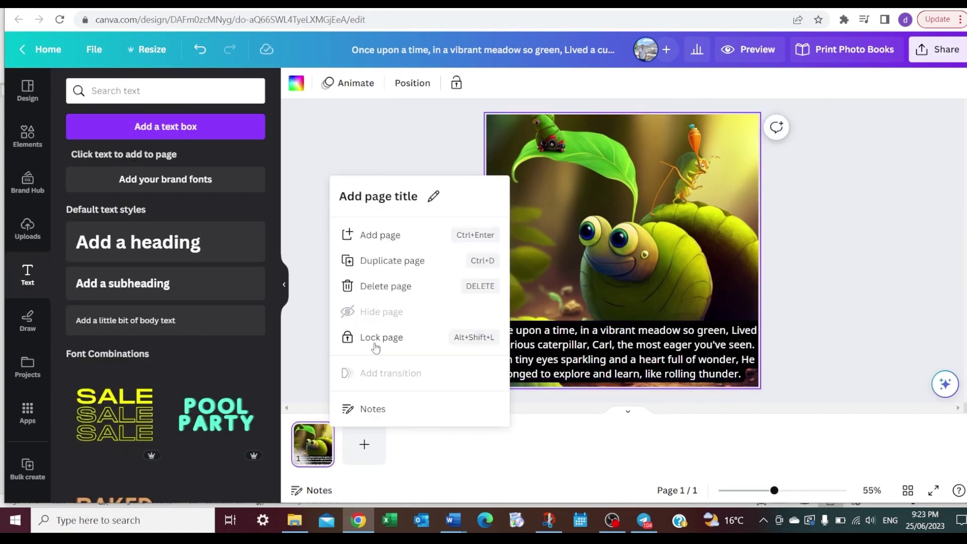
click(409, 263)
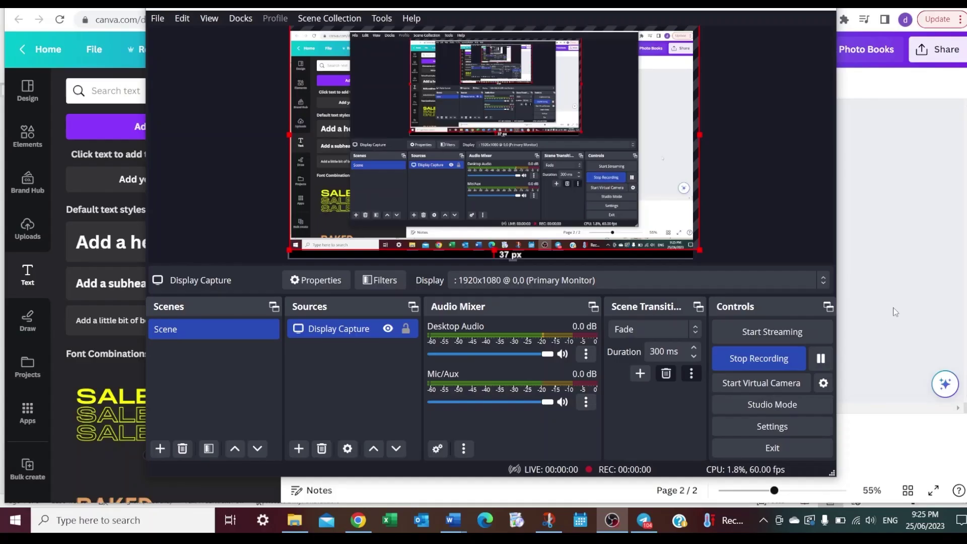
click(895, 312)
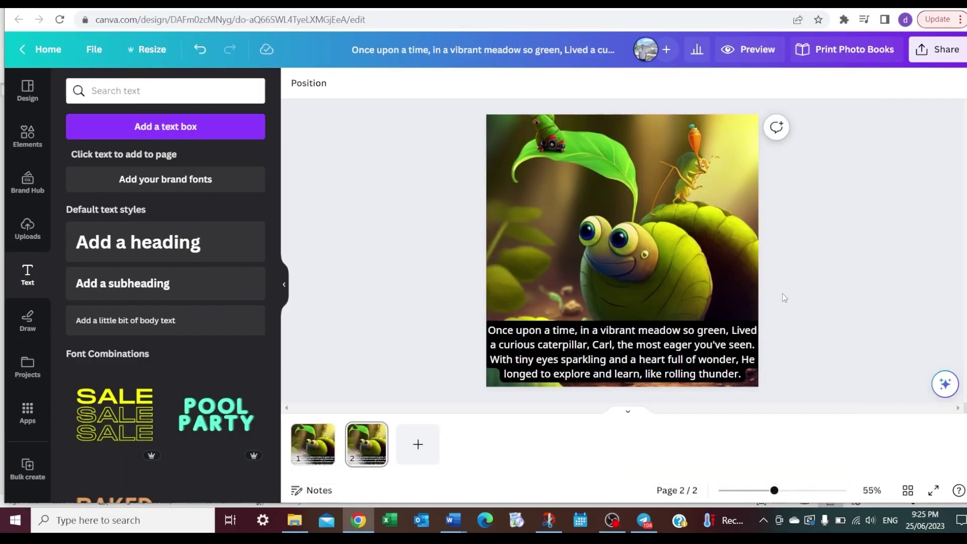
click(716, 264)
key(Delete)
click(27, 227)
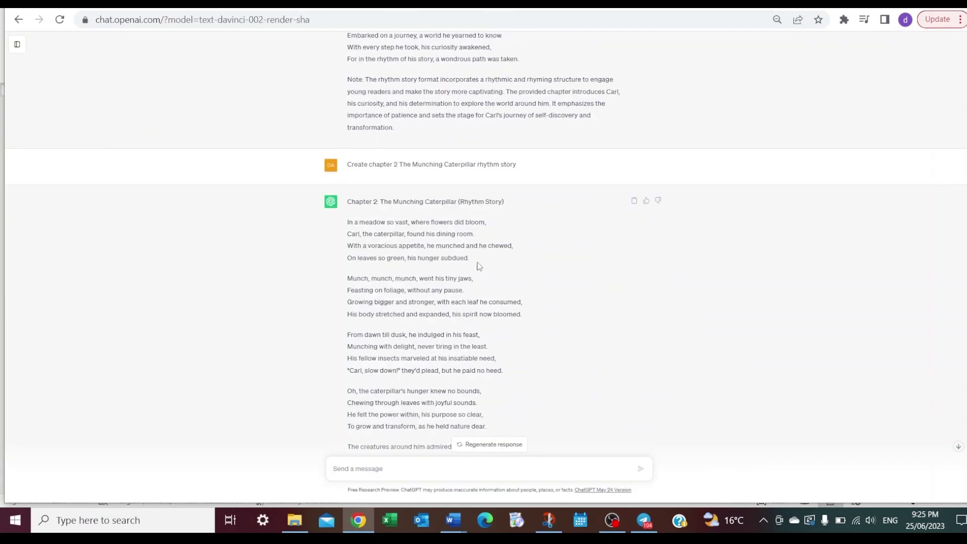
right_click(376, 228)
click(406, 235)
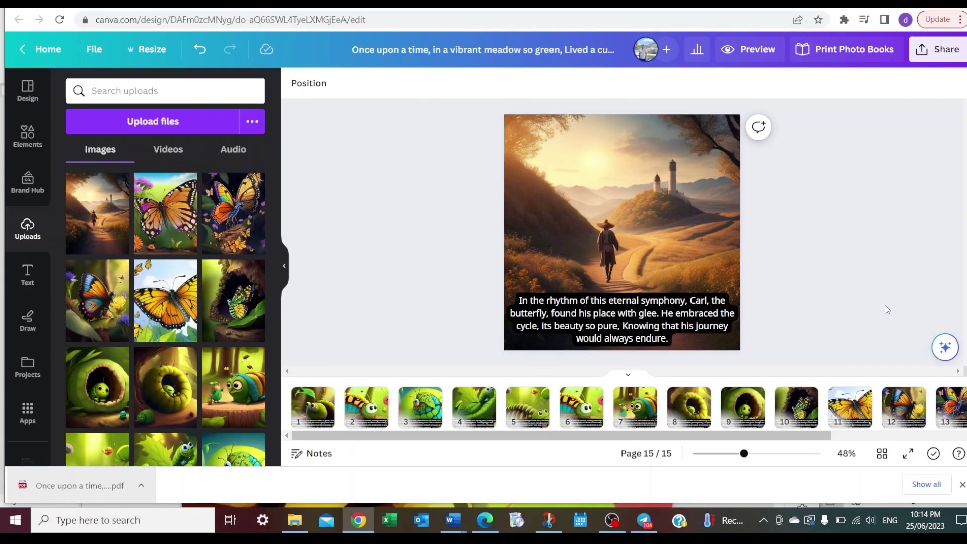
Review the book and download all 15 pages as a PDF Print file
key(Home)
key(Right)
key(Right)
key(Right)
key(Right)
key(Right)
key(Right)
key(Right)
key(Right)
key(Right)
key(Right)
key(Right)
key(Right)
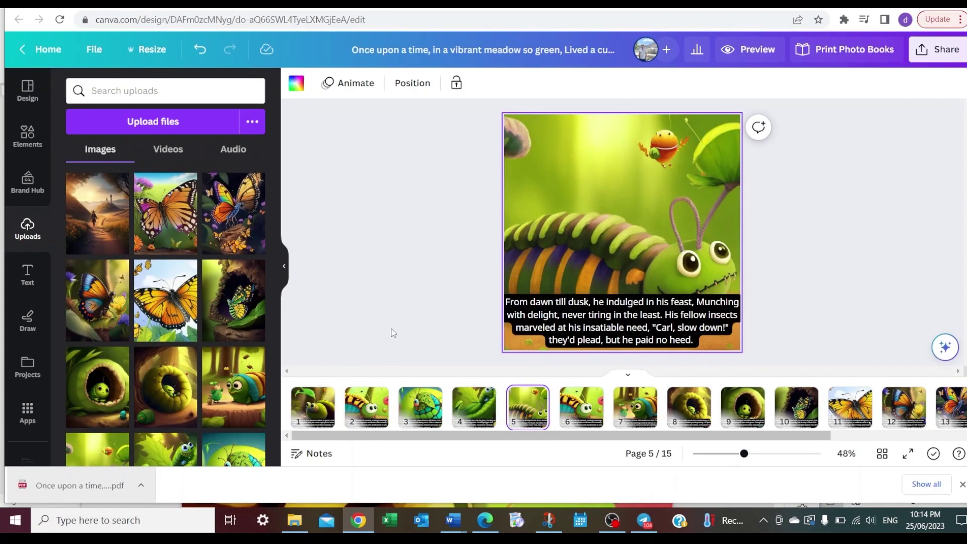
key(End)
click(937, 49)
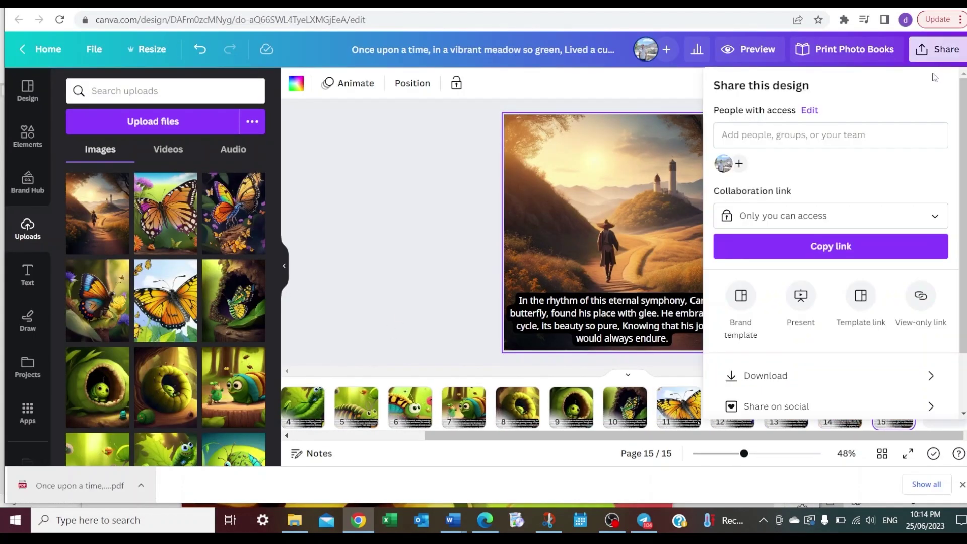
scroll(826, 227, down, 3)
scroll(813, 306, up, 3)
scroll(806, 313, down, 3)
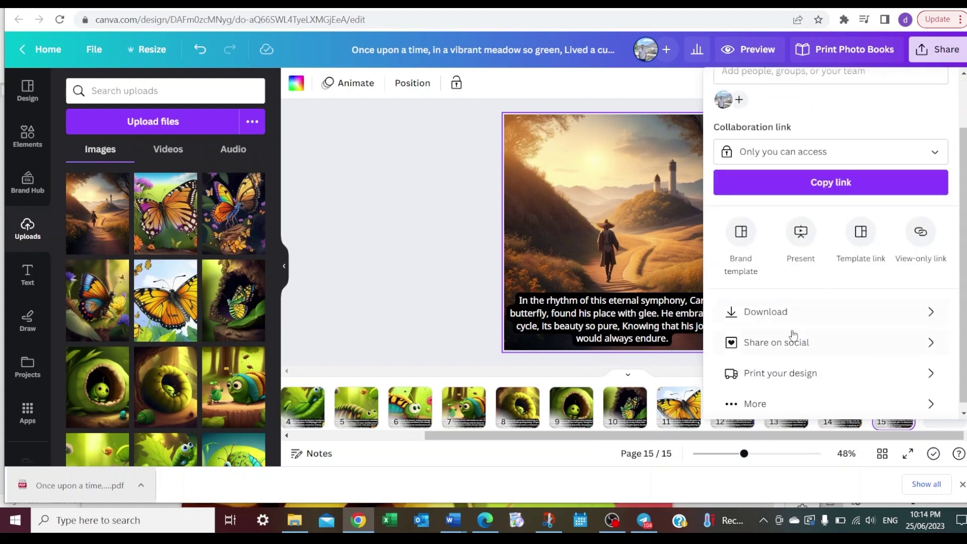
click(799, 312)
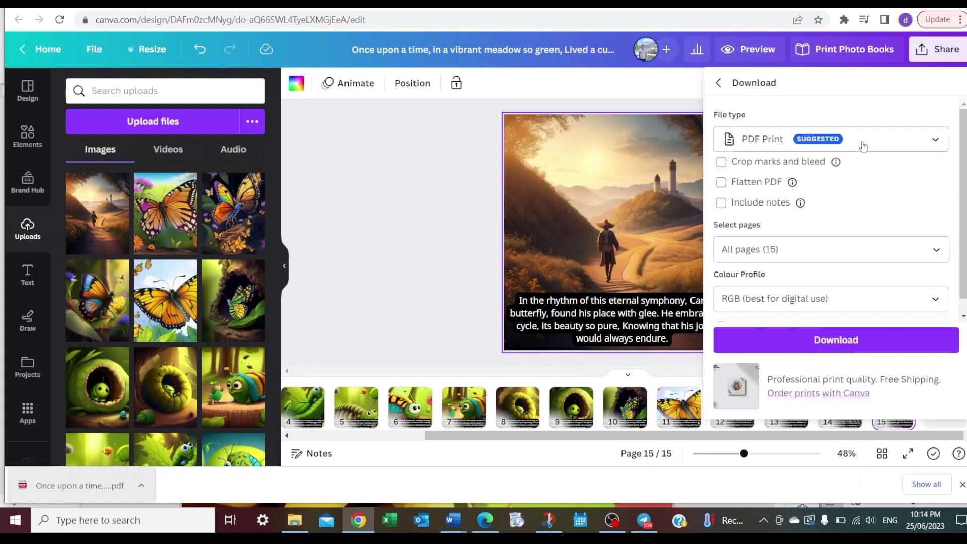
click(867, 149)
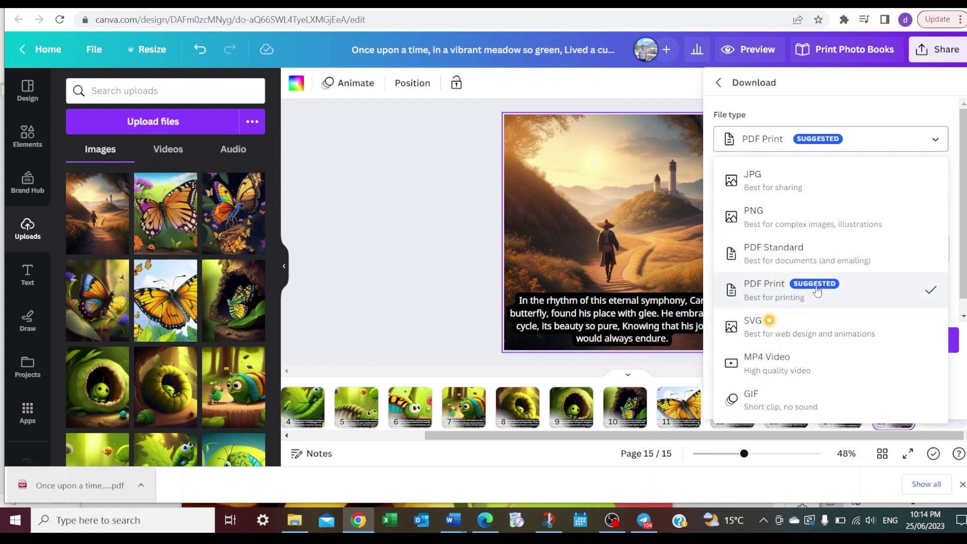
click(817, 292)
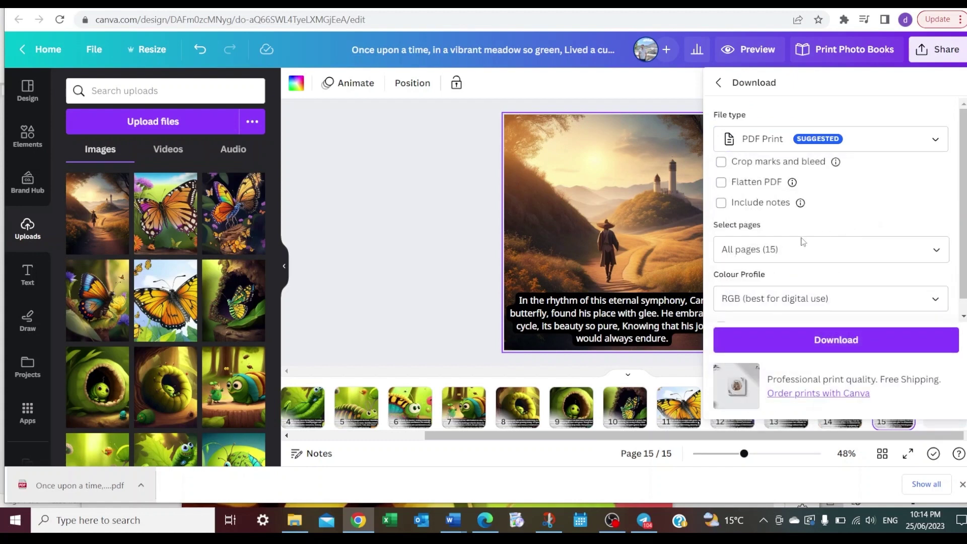
scroll(816, 282, down, 1)
click(831, 339)
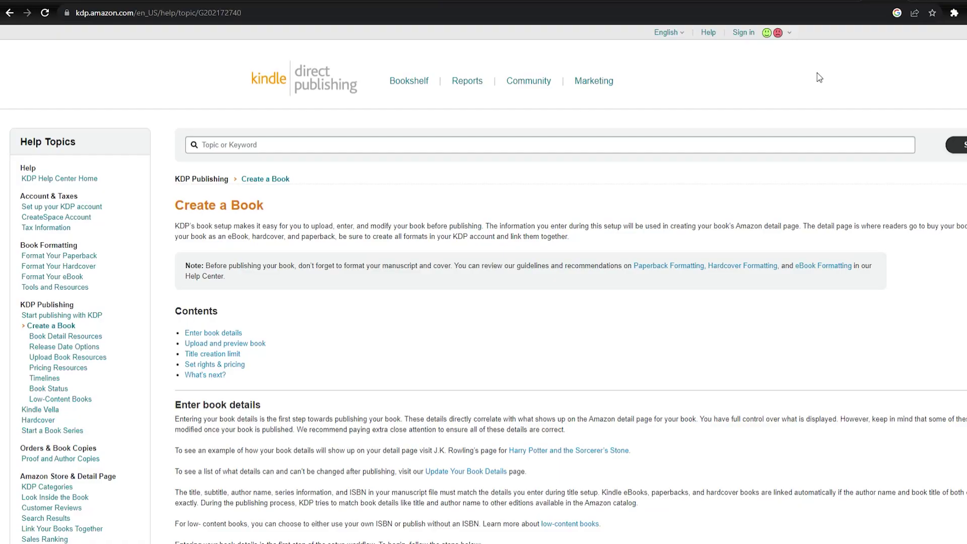
Scroll the KDP 'Create a Book' help page down to the Enter book details section
scroll(484, 282, down, 6)
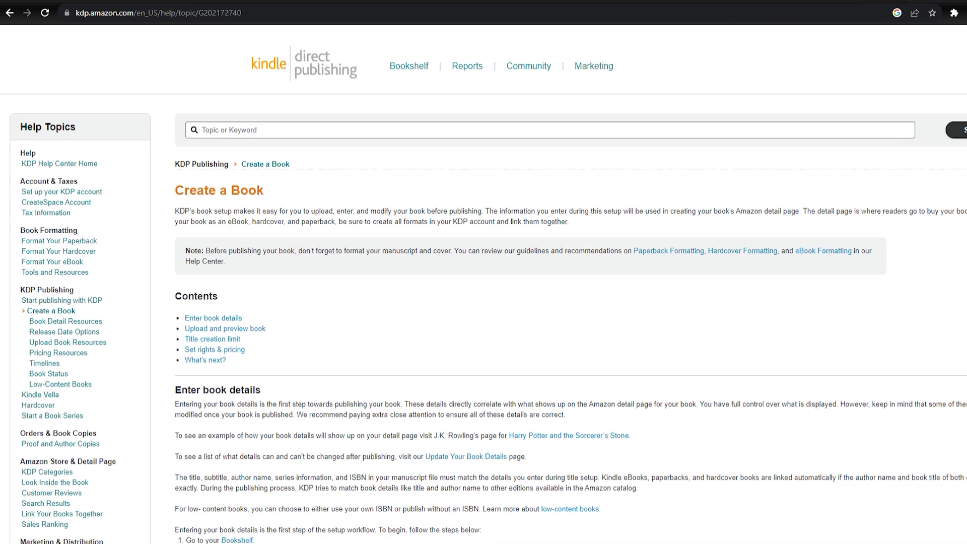
scroll(484, 282, down, 8)
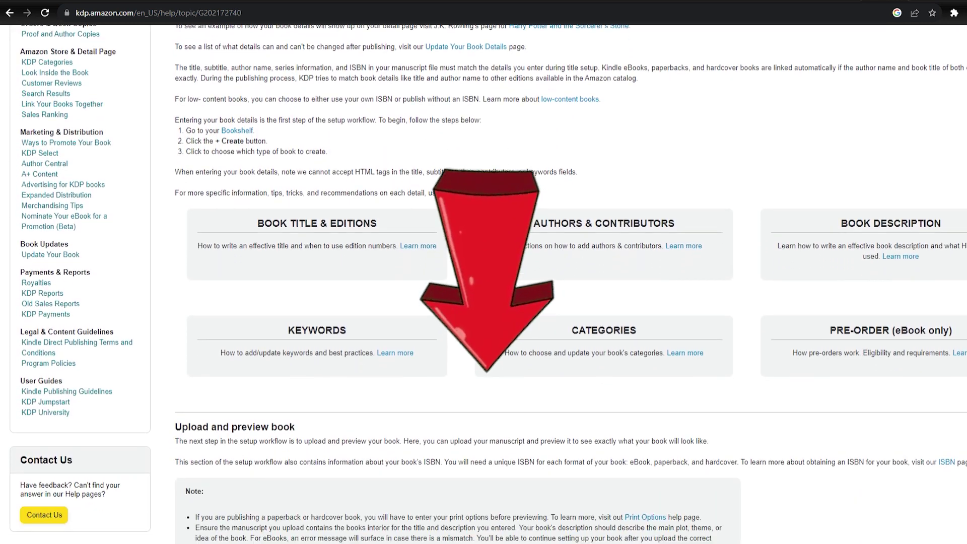